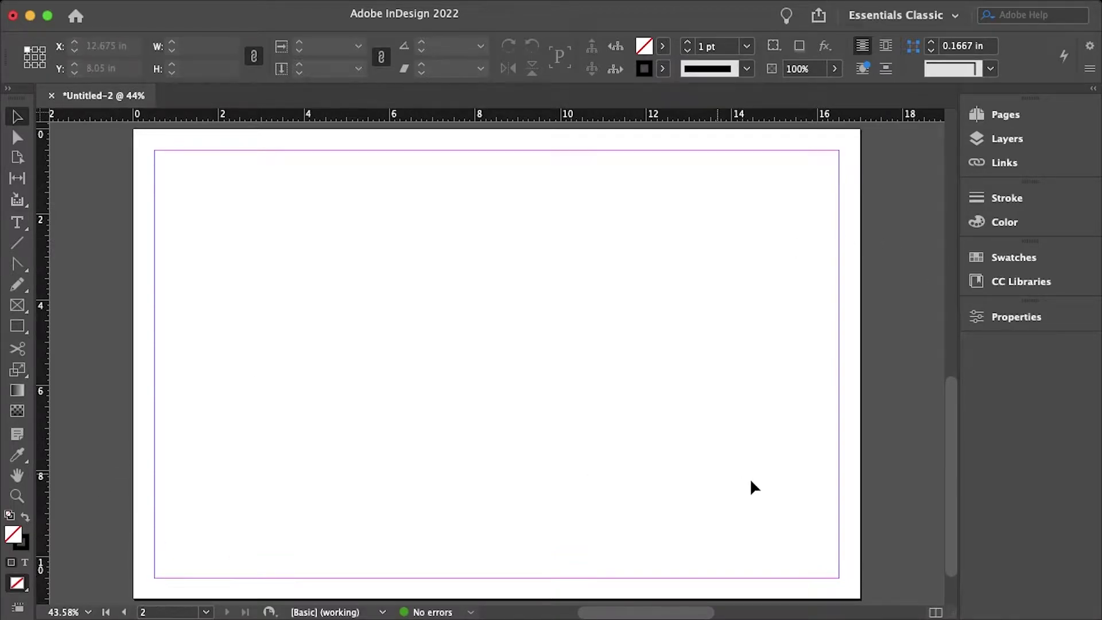
Step: Expand the Pages panel to list A-Parent and the document's two pages
left_click(1063, 116)
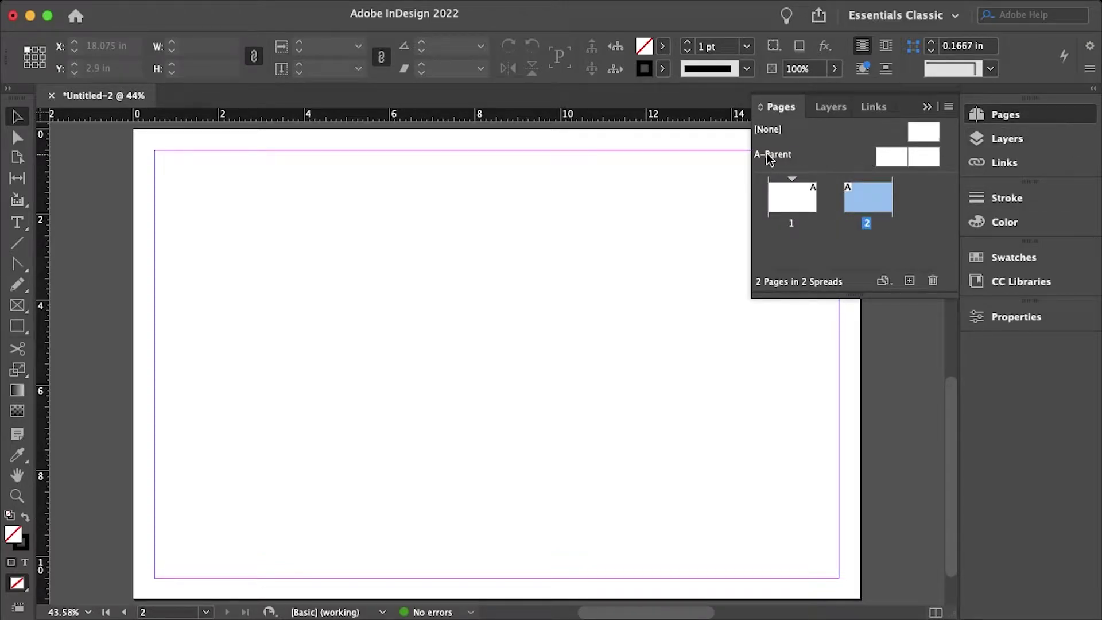
Step: Open the A-Parent spread for editing and turn on View > Grids & Guides > Show Baseline Grid
double_click(888, 157)
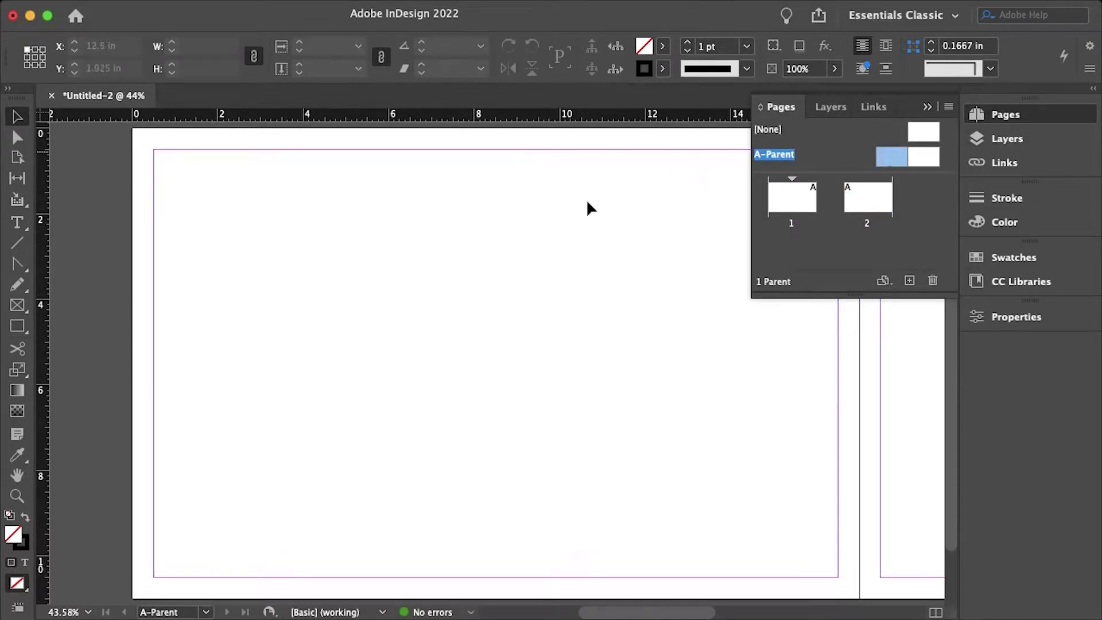
scroll(128, 301, "up", 5)
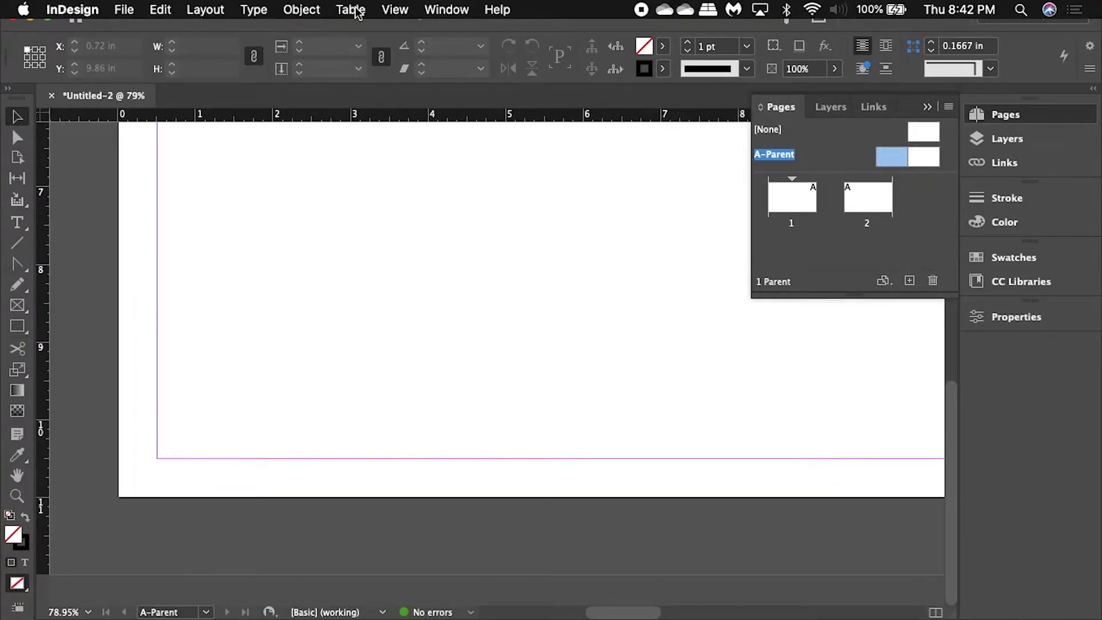
left_click(395, 10)
mouse_move(503, 351)
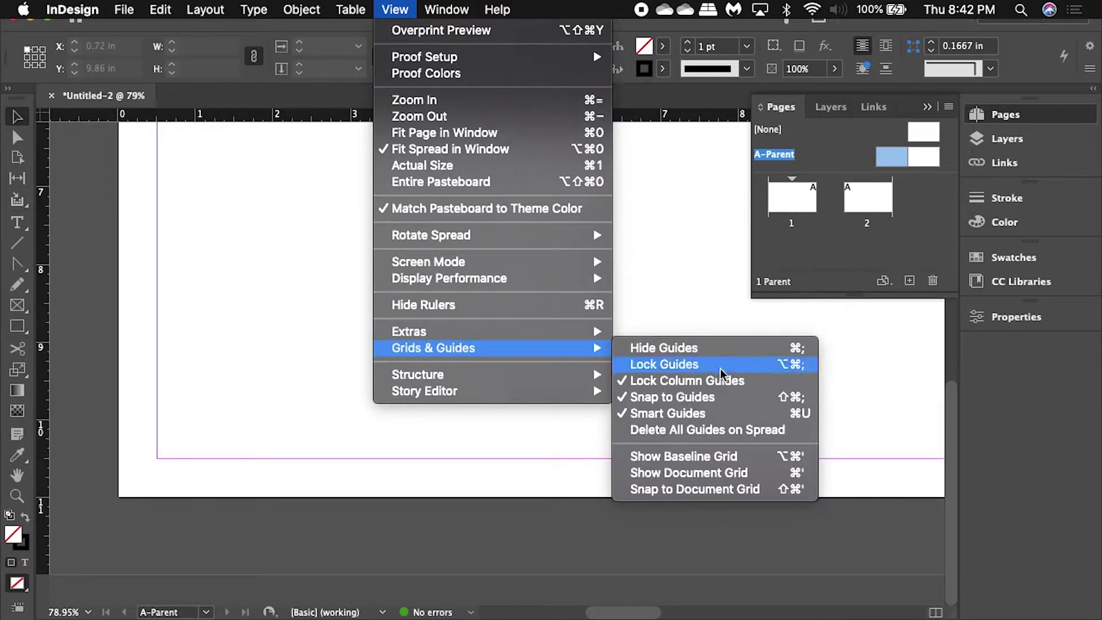
left_click(752, 456)
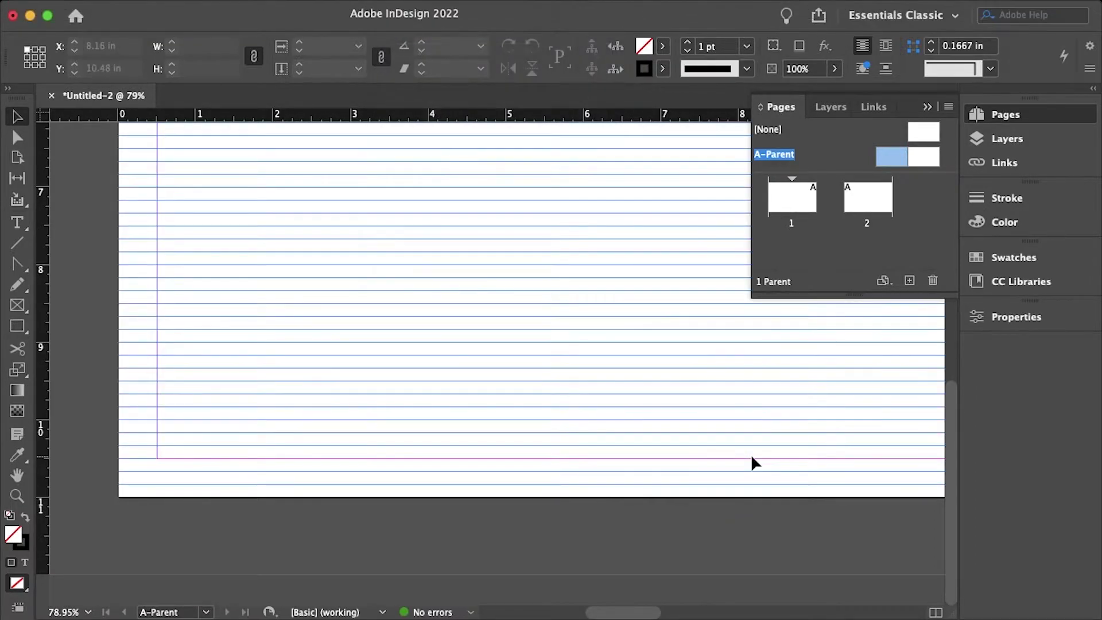
left_click(13, 117)
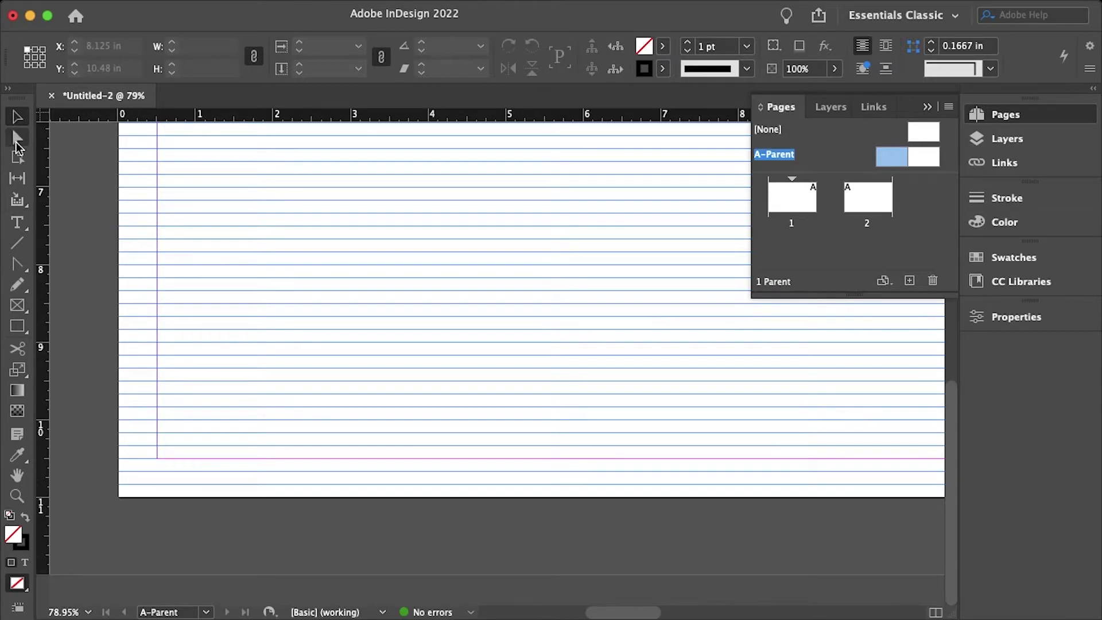
Step: Draw a small text frame at the bottom-left margin of the A-Parent left page
left_click(17, 223)
scroll(138, 374, "up", 5)
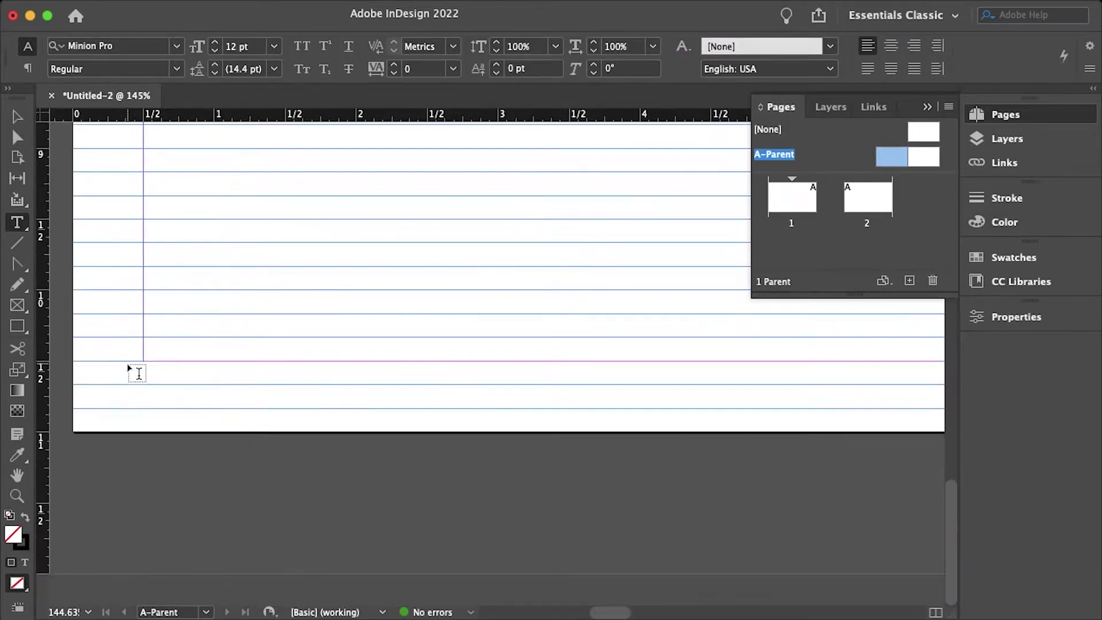
left_click_drag(148, 365, 305, 380)
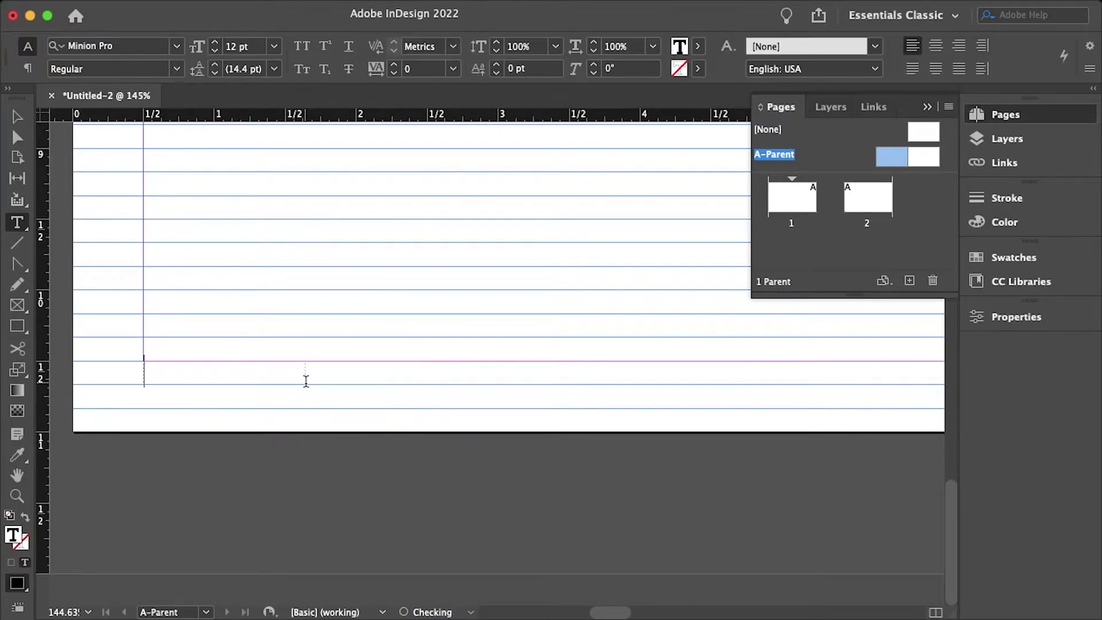
Step: Insert a Current Page Number marker into the new frame
mouse_move(198, 5)
left_click(252, 10)
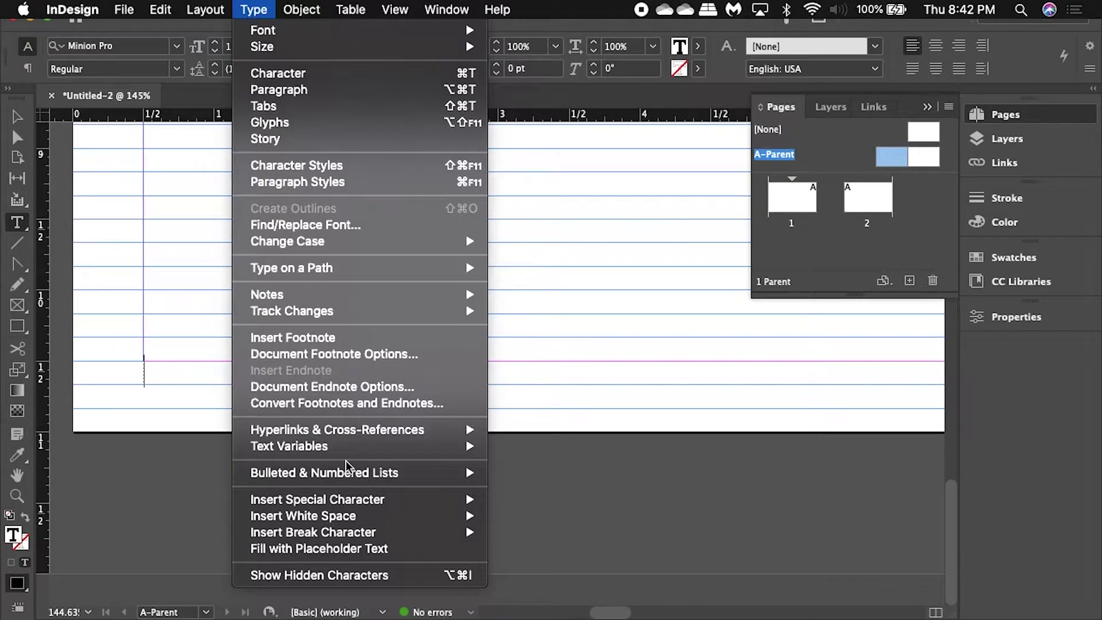
mouse_move(332, 506)
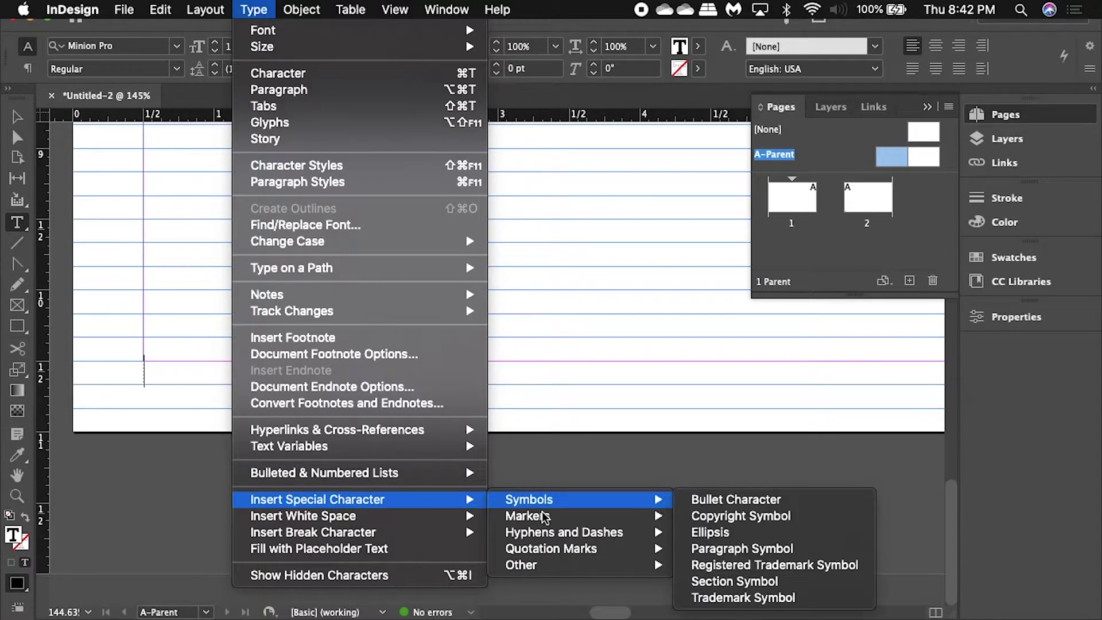
mouse_move(555, 520)
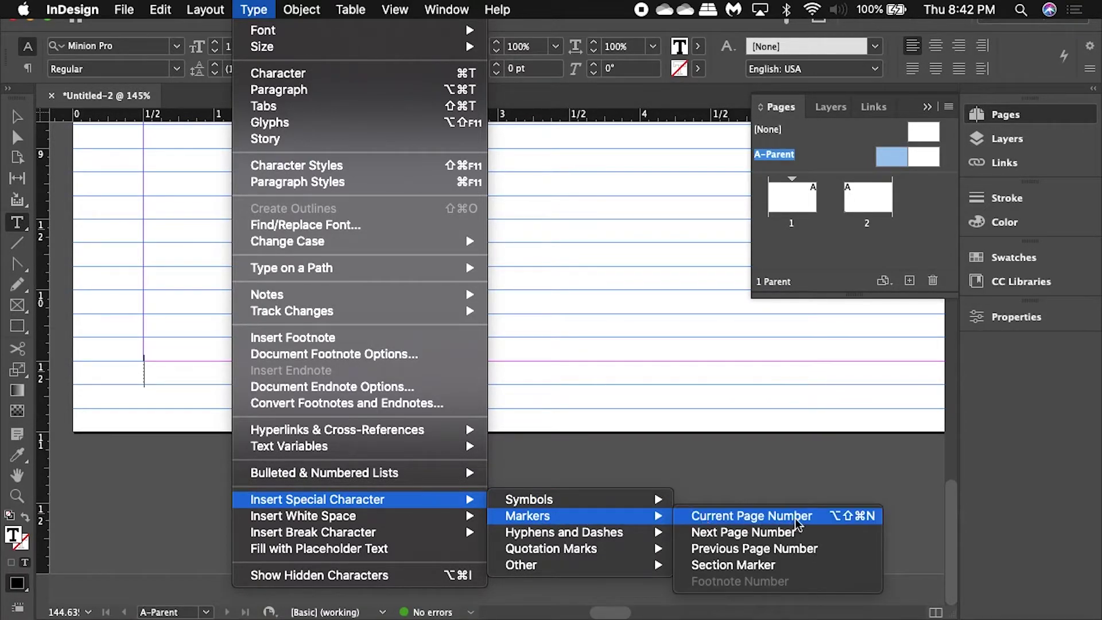
left_click(832, 517)
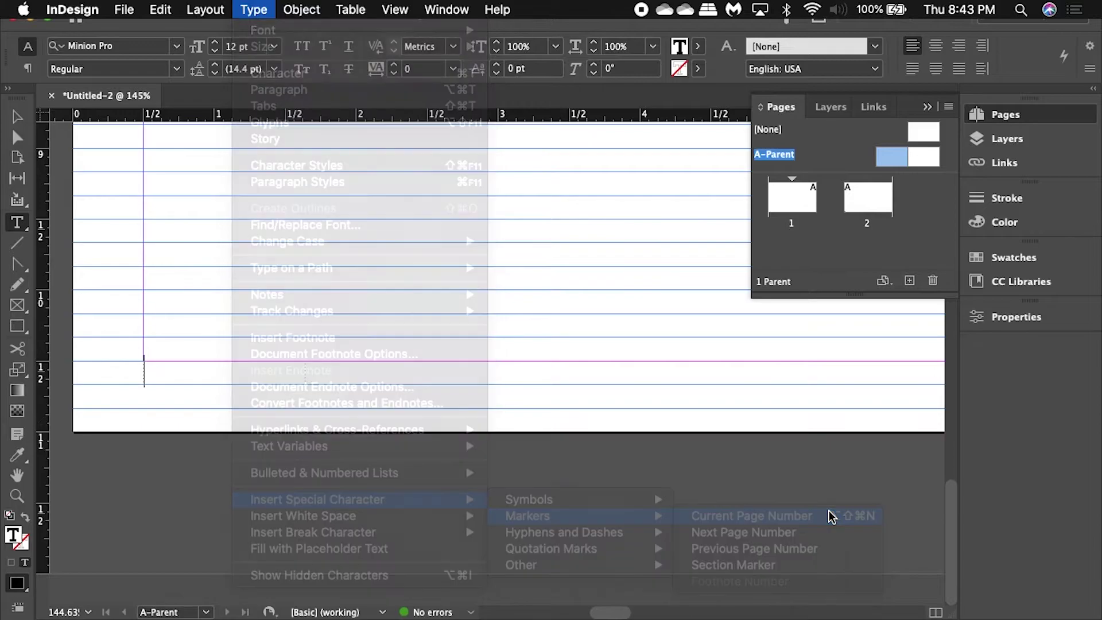
left_click(19, 117)
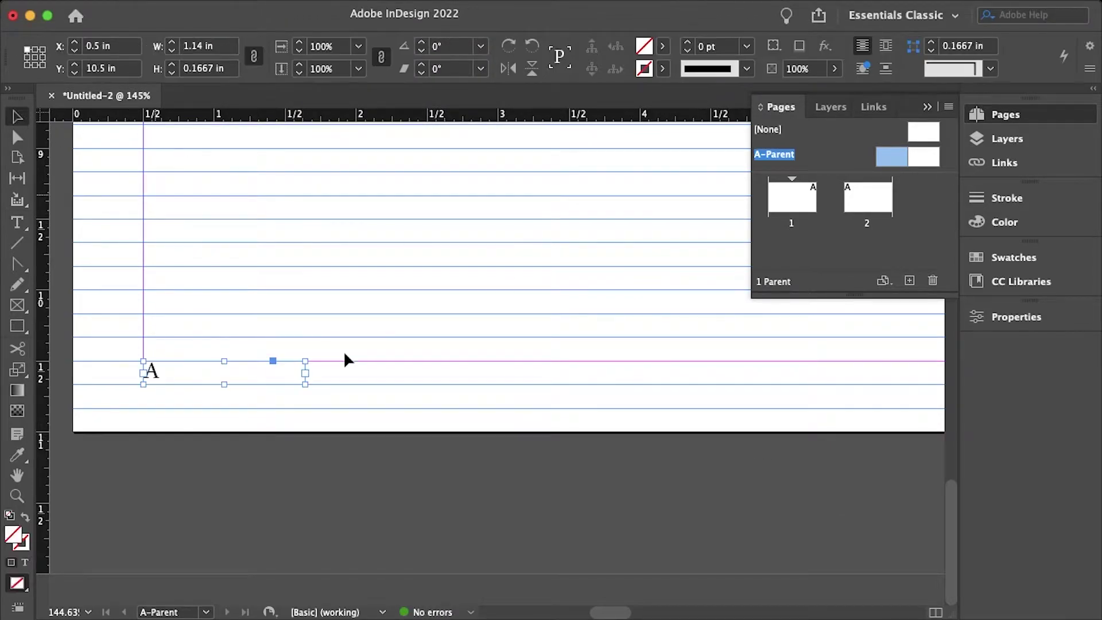
scroll(345, 359, "down", 5)
Step: Alt-drag a copy of the page-number frame toward the right page's bottom-right corner
scroll(345, 354, "down", 4)
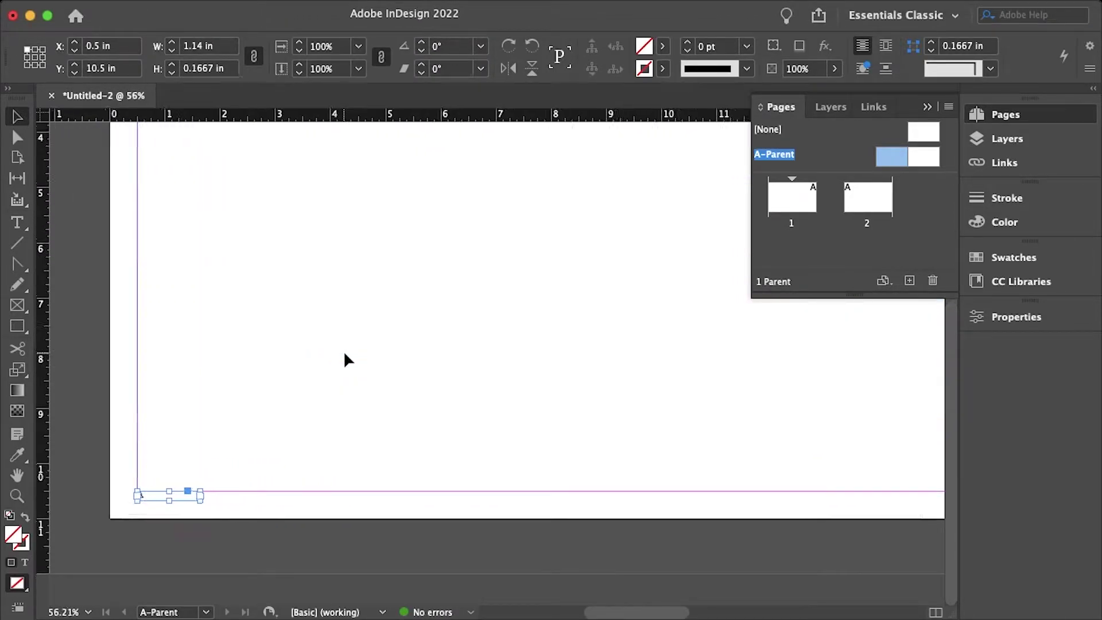
scroll(345, 359, "right", 3)
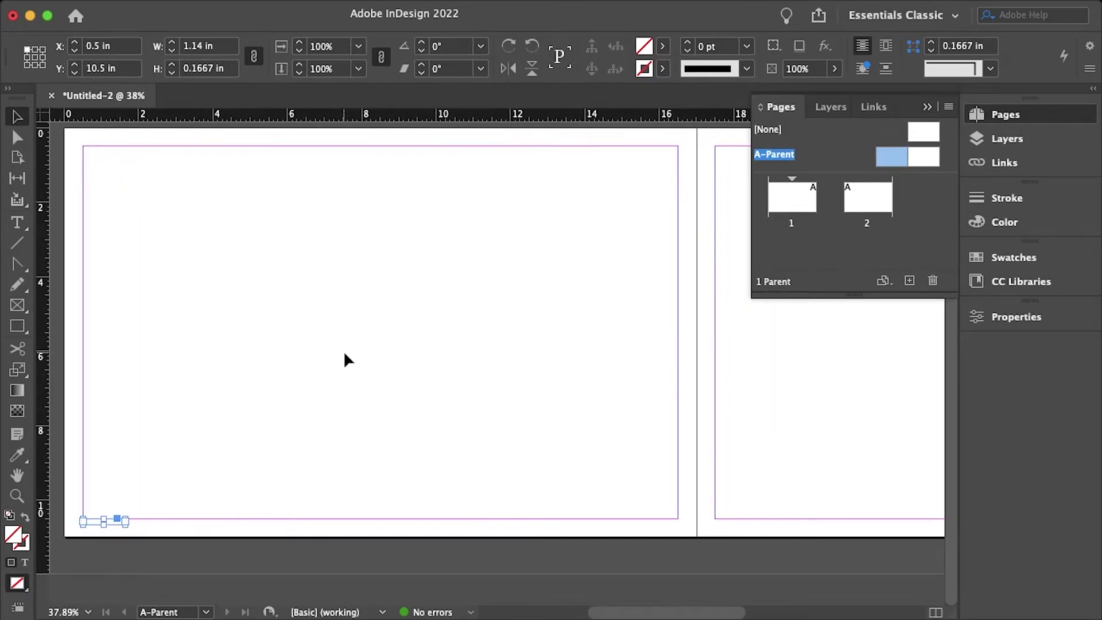
scroll(345, 360, "down", 2)
left_click_drag(147, 515, 861, 517)
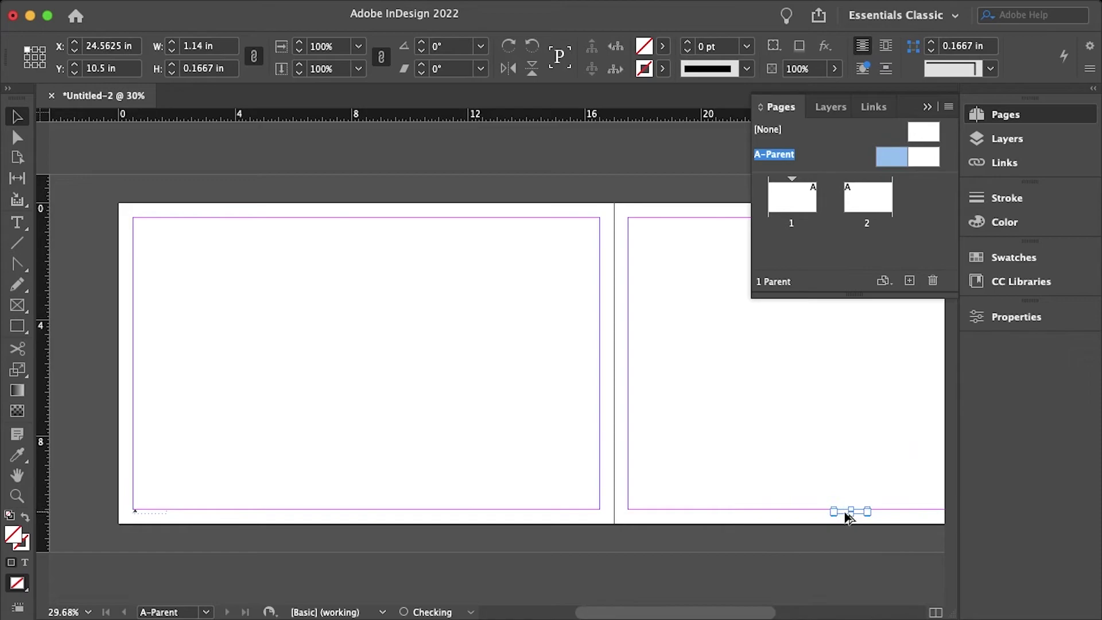
scroll(847, 520, "right", 5)
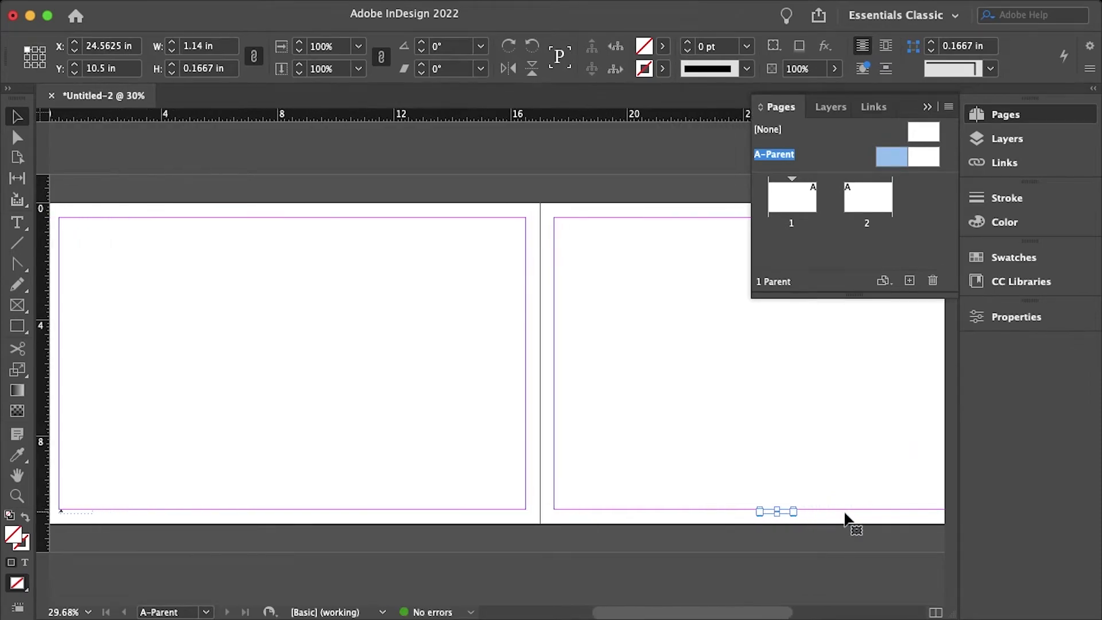
Step: Position the copied frame at the A-Parent right page's bottom-right margin, X 32.36 in
left_click(929, 155)
scroll(834, 566, "up", 2)
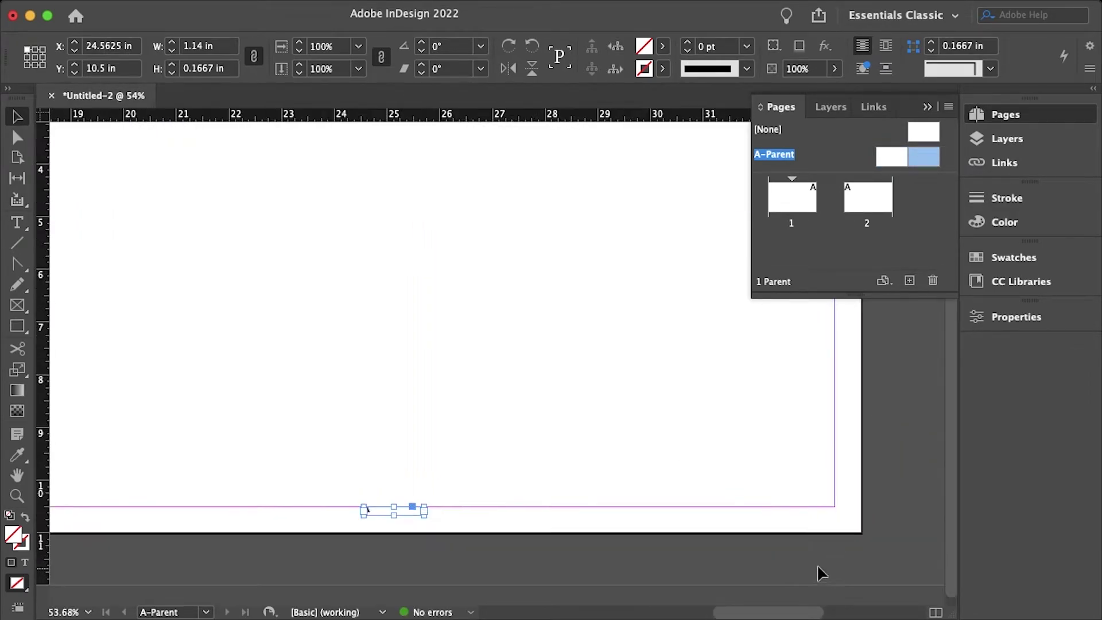
left_click_drag(379, 510, 790, 517)
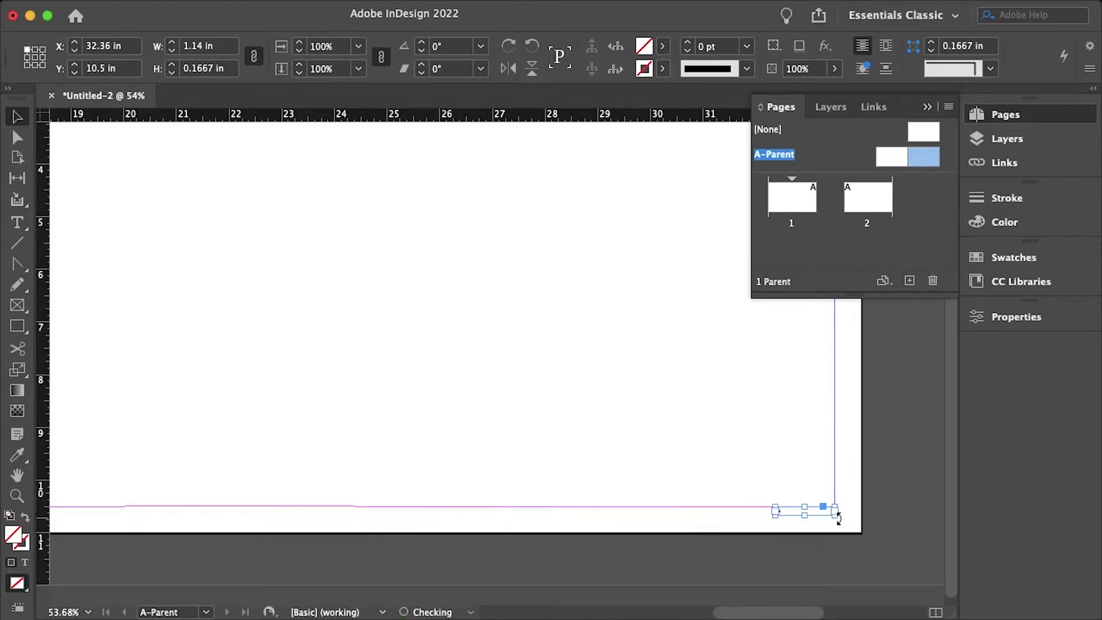
scroll(836, 517, "up", 4)
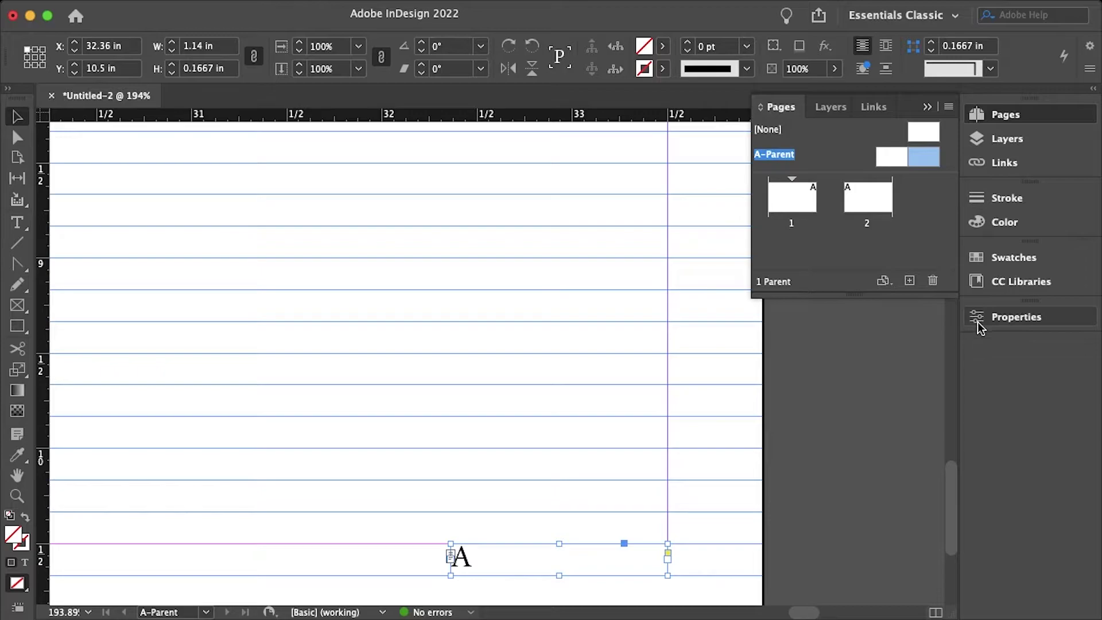
left_click(1004, 319)
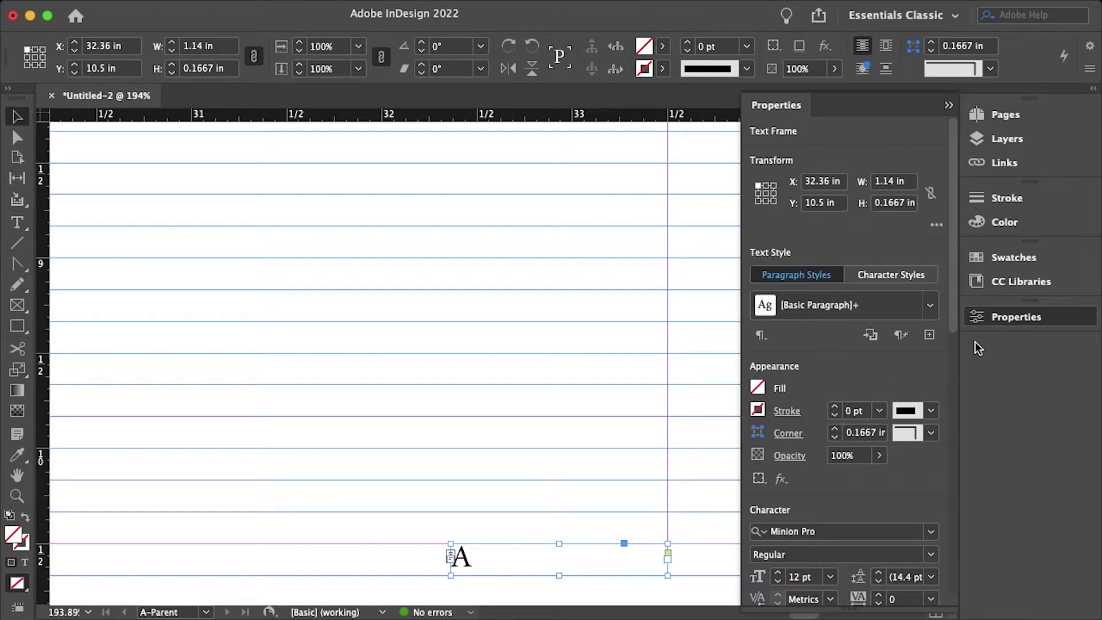
Step: Right-align the page number in the bottom-right frame
left_click_drag(952, 322, 955, 514)
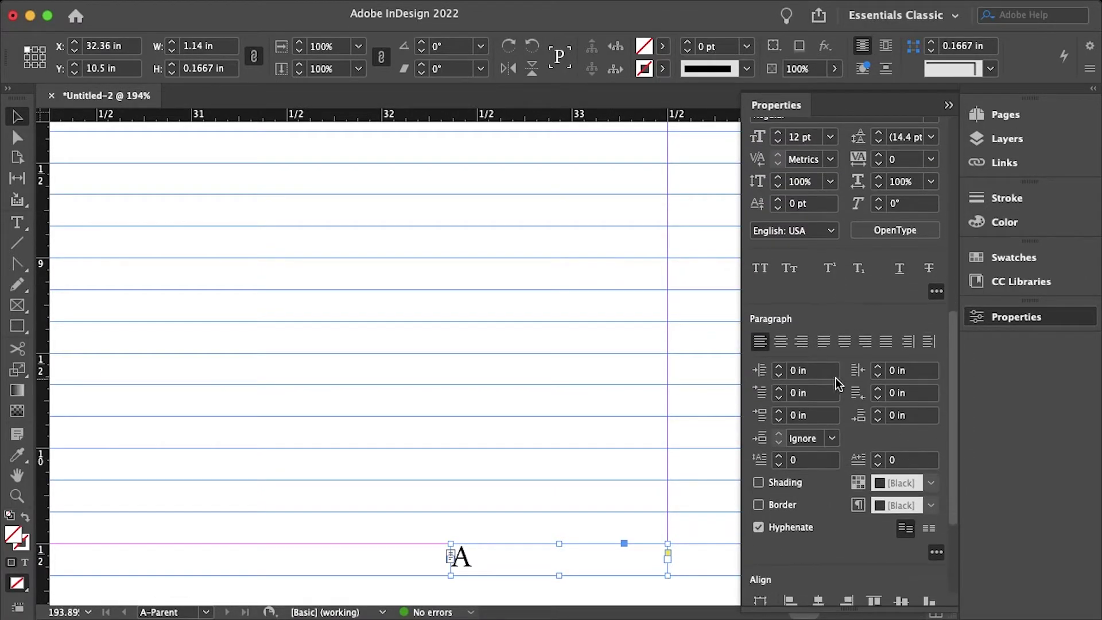
left_click(806, 346)
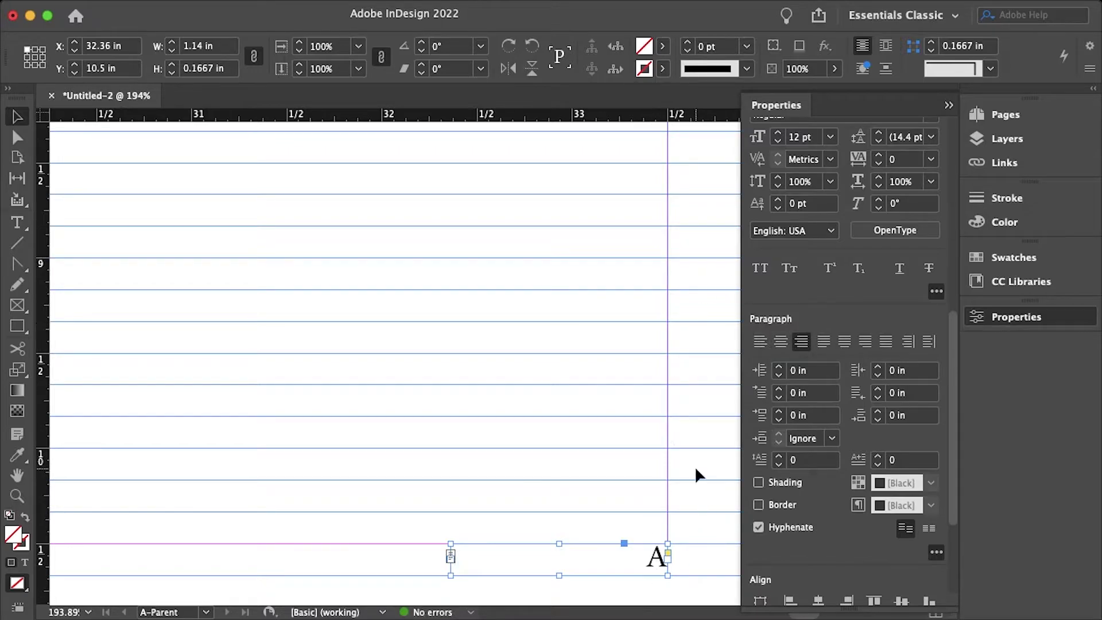
left_click(217, 10)
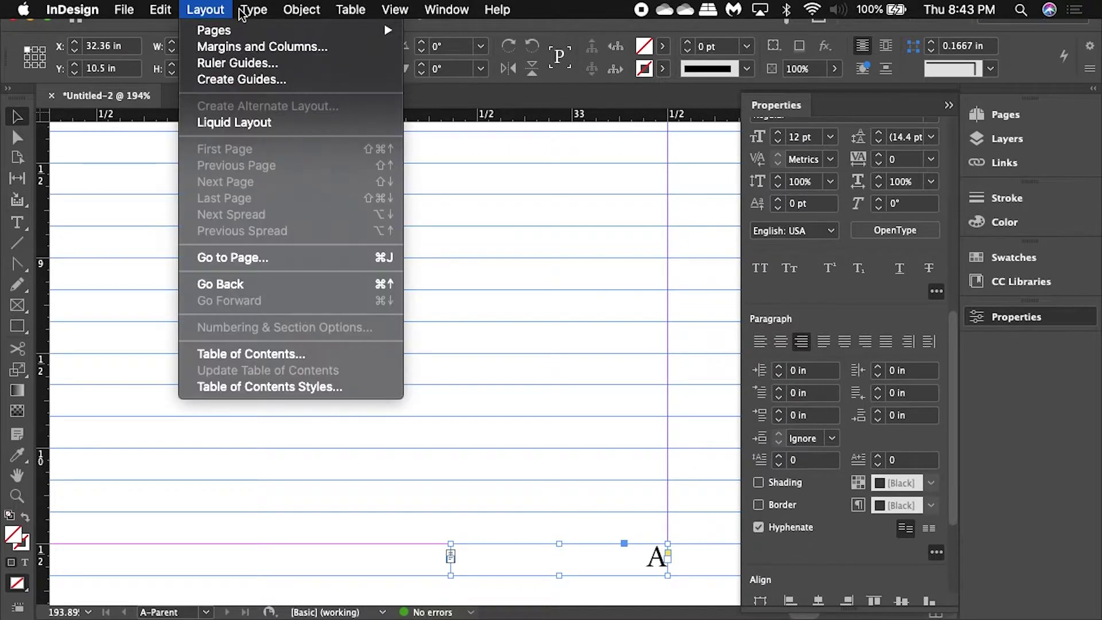
mouse_move(253, 10)
mouse_move(391, 500)
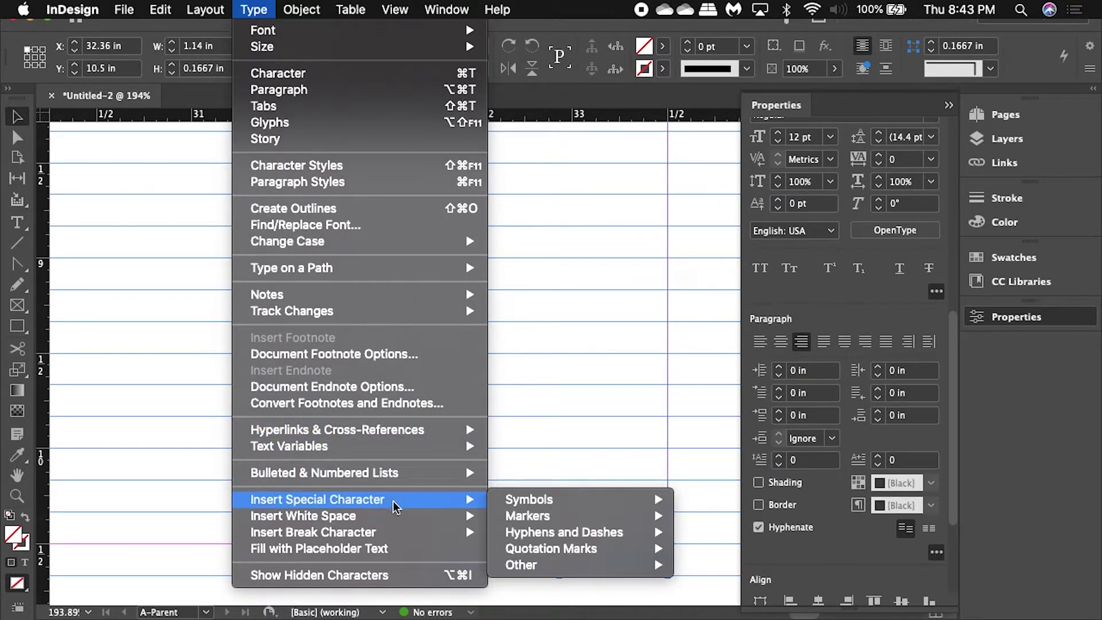
left_click(564, 267)
Step: Replace the 'A' in the frame with a page number marker
left_click(17, 223)
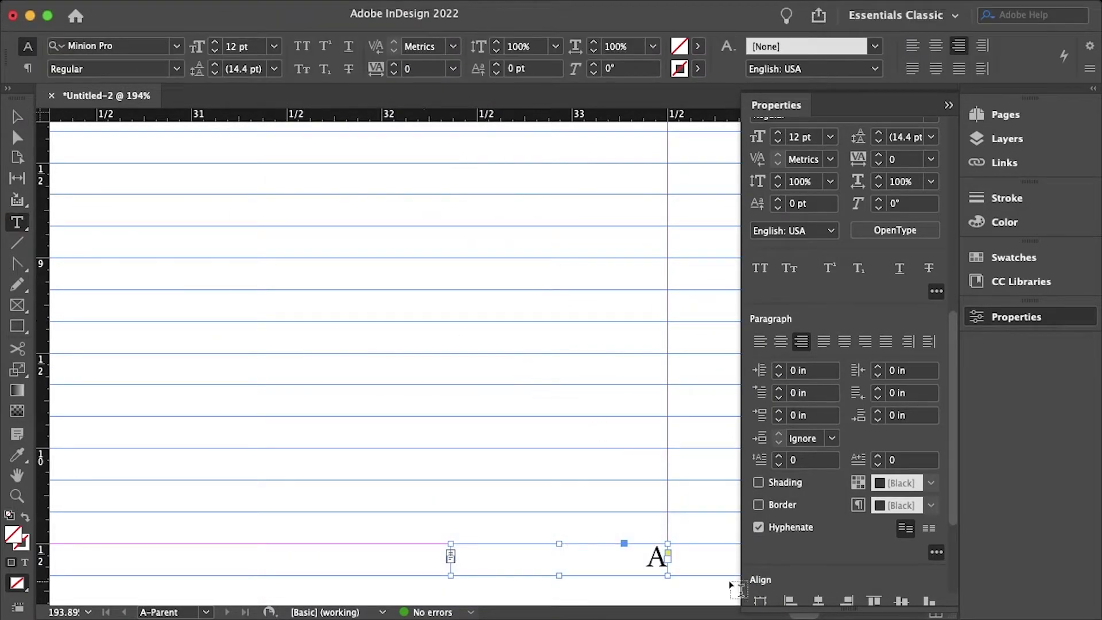
double_click(657, 556)
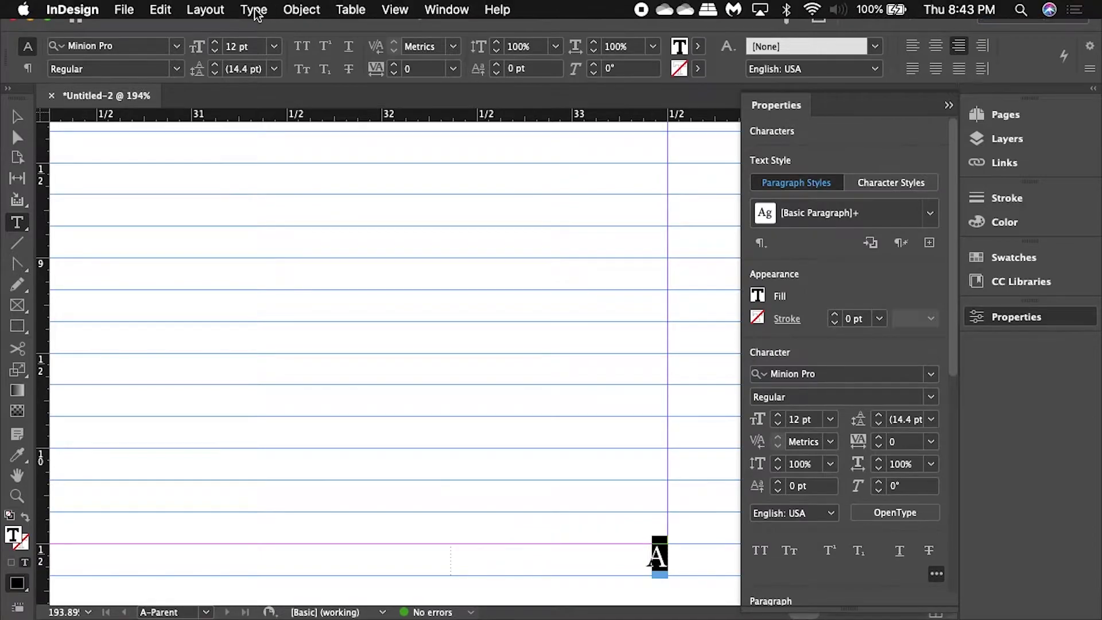
left_click(253, 9)
mouse_move(388, 502)
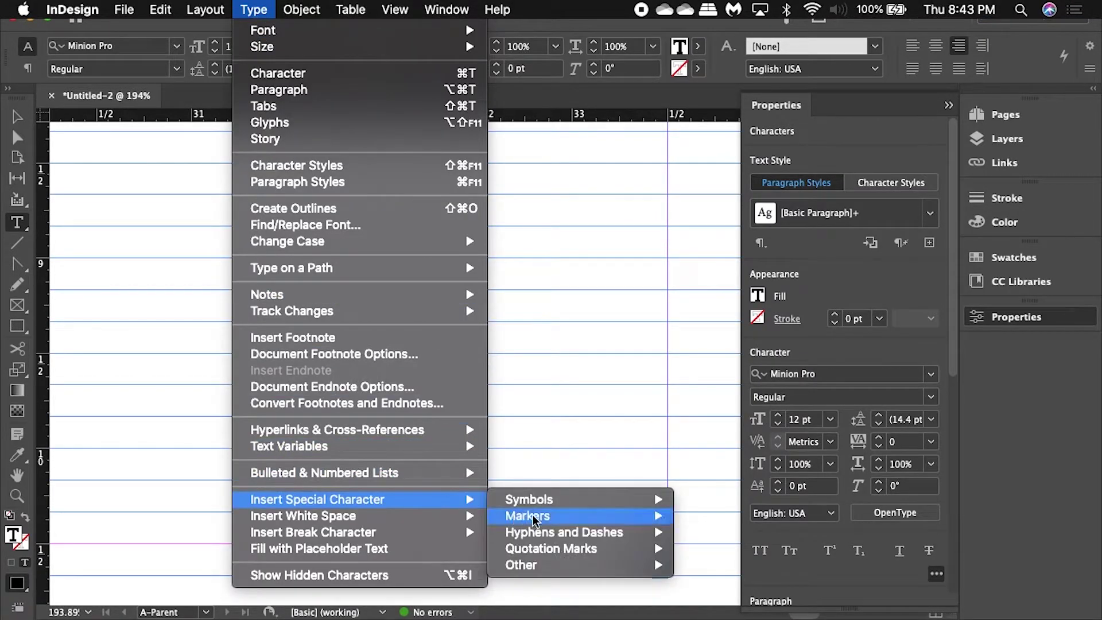
mouse_move(558, 522)
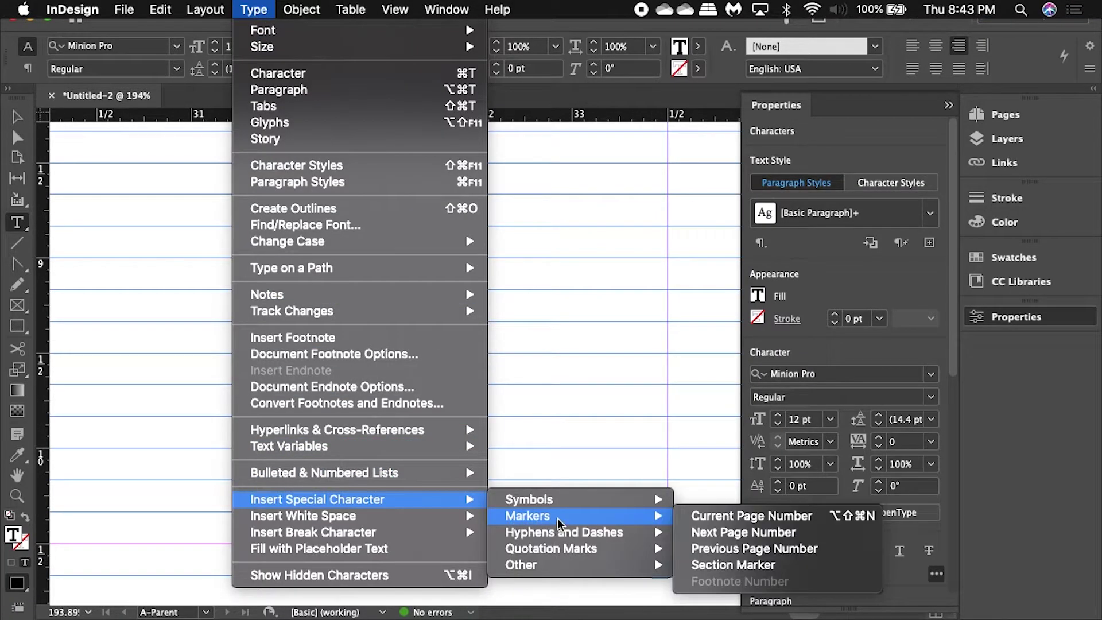
left_click(808, 536)
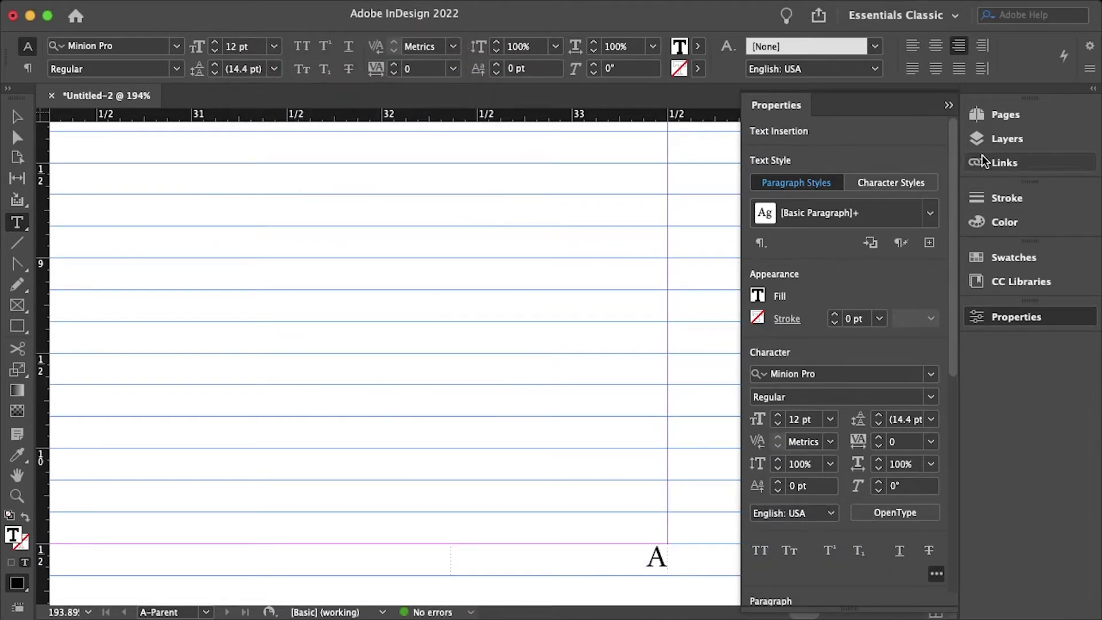
Step: Jump to page 2 in the Pages panel and fit the whole page in the window
left_click(1004, 115)
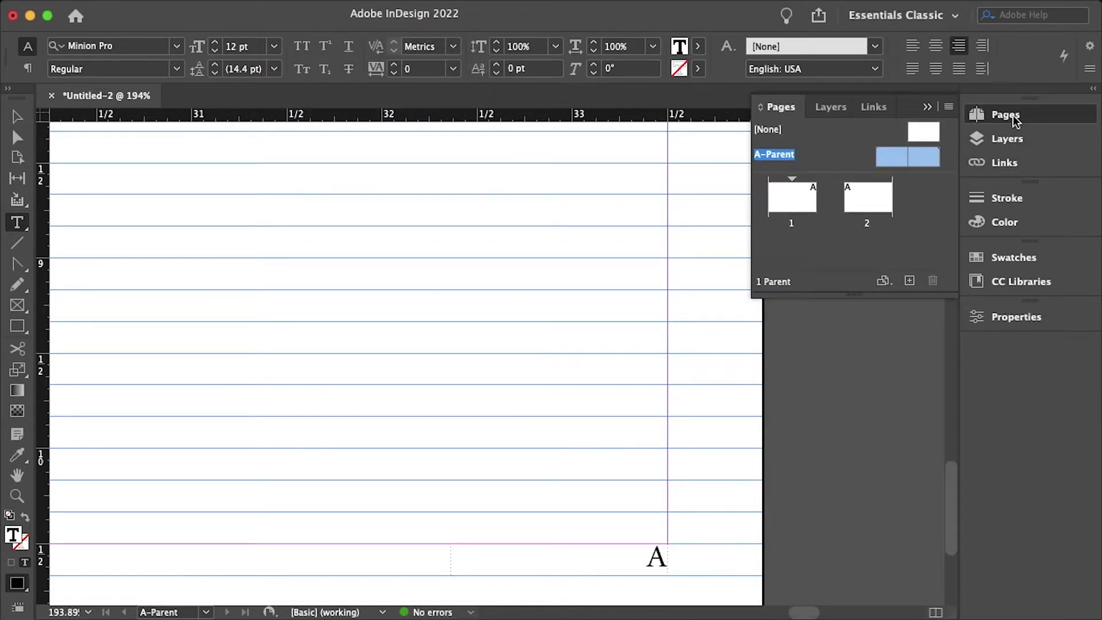
double_click(878, 197)
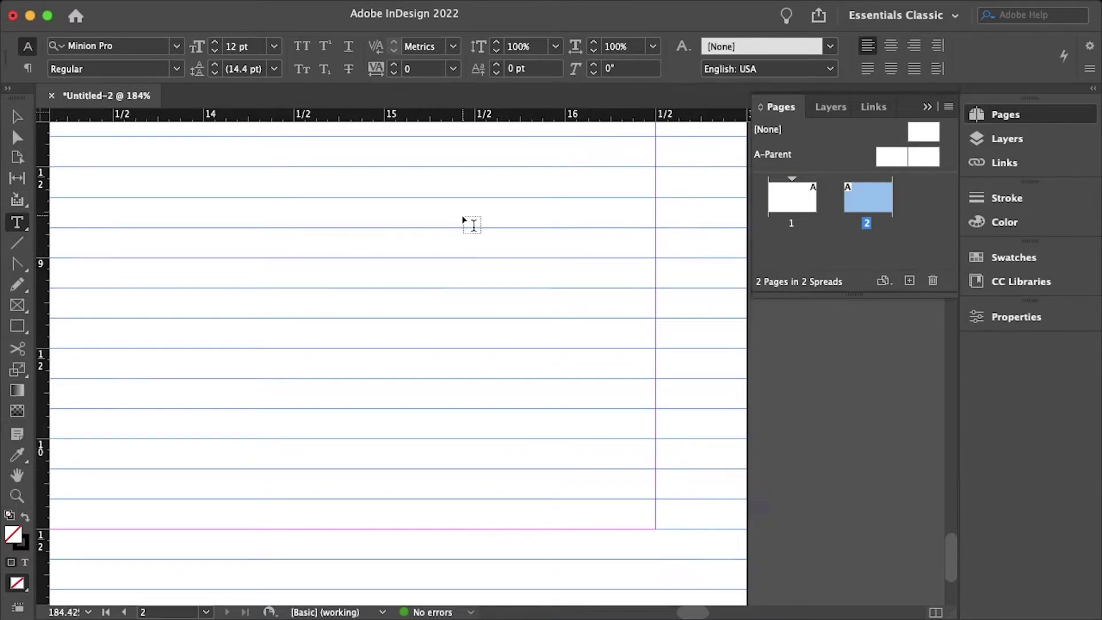
key("ctrl+0")
key("v")
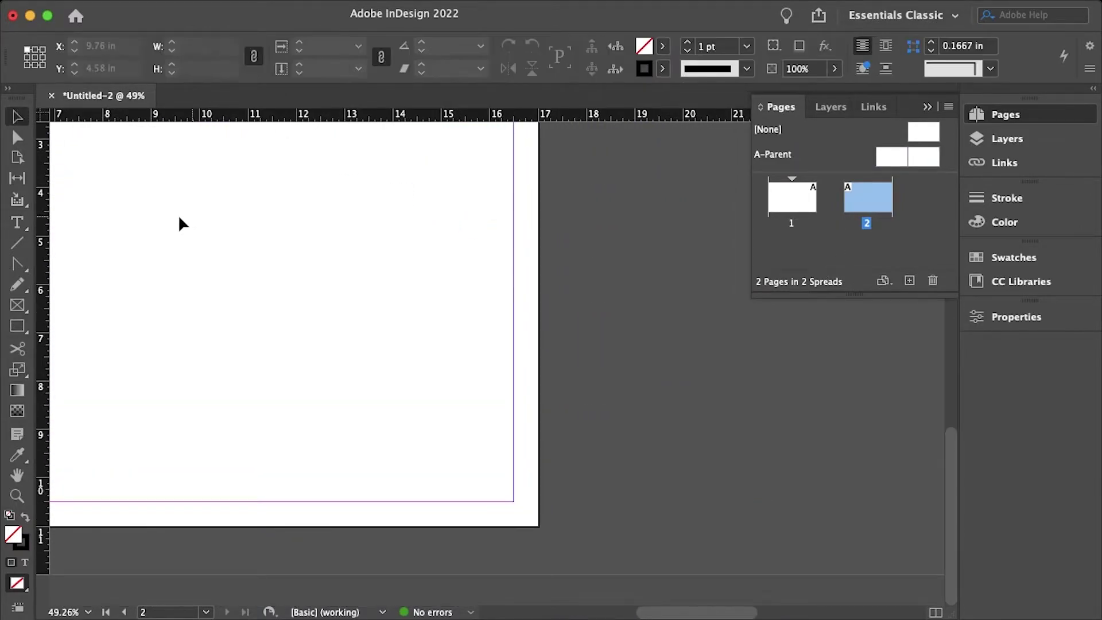
key("ctrl+0")
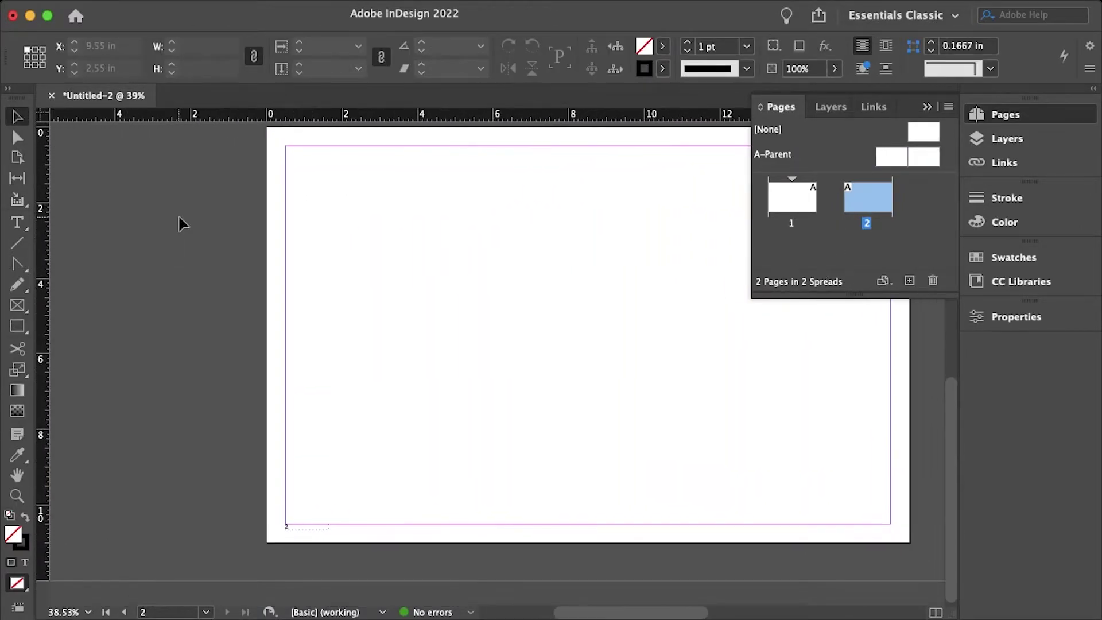
scroll(178, 214, "right", 3)
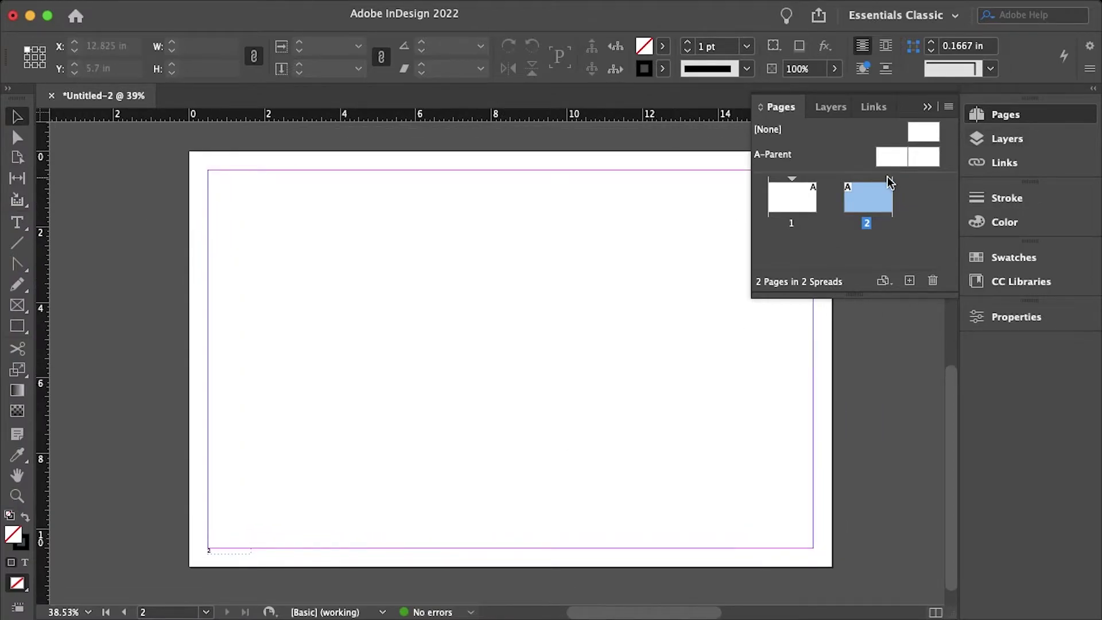
Step: Apply A-Parent to page 2
left_click_drag(894, 163, 864, 193)
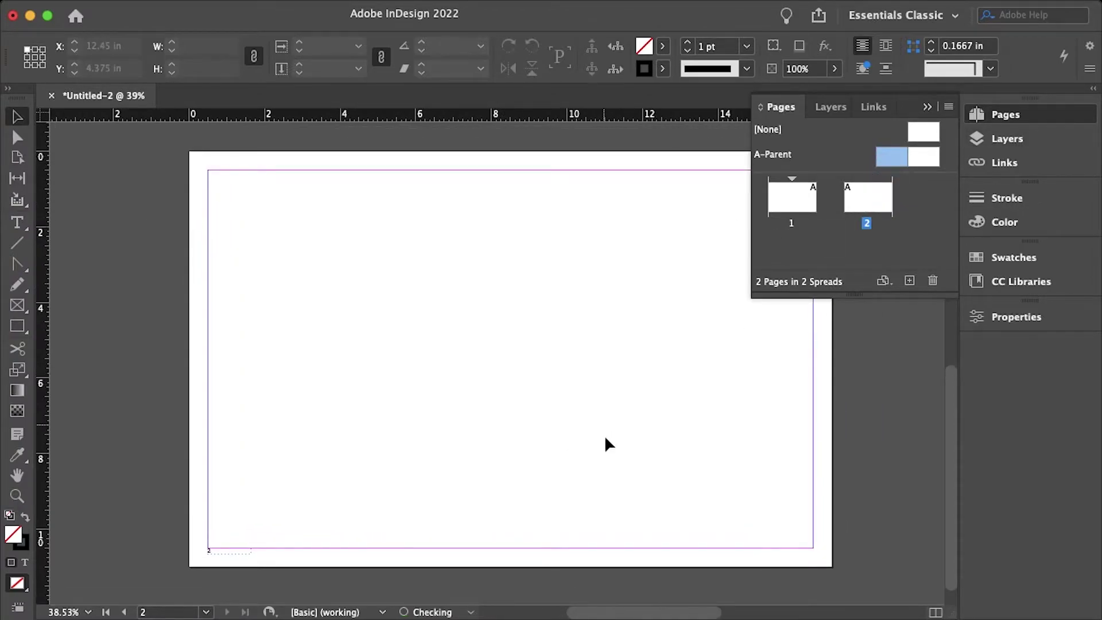
scroll(213, 516, "up", 2)
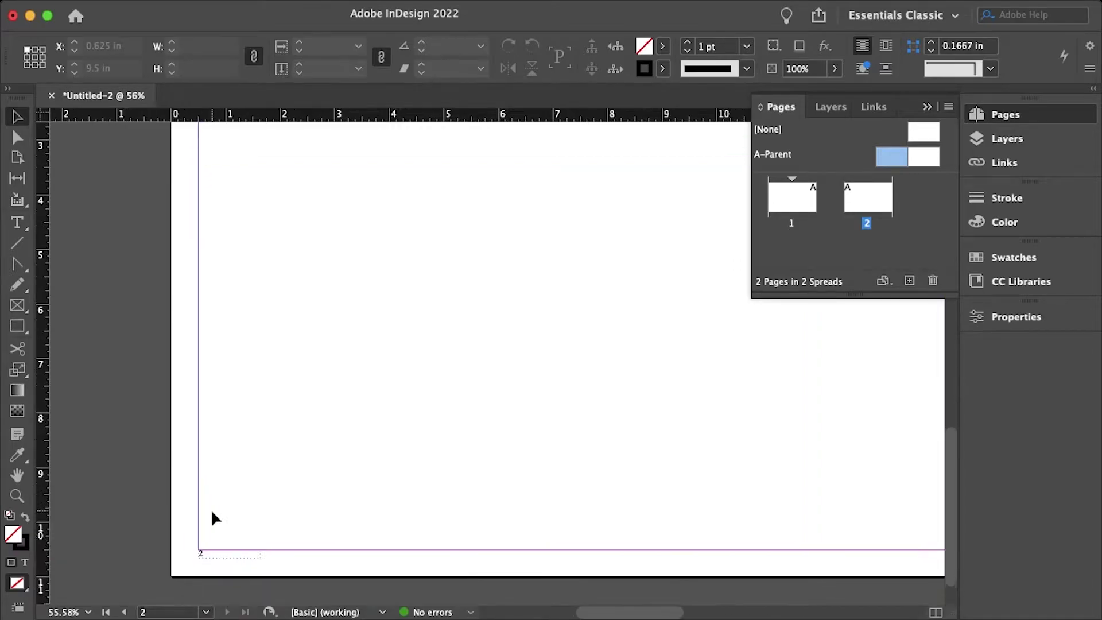
scroll(179, 522, "down", 1)
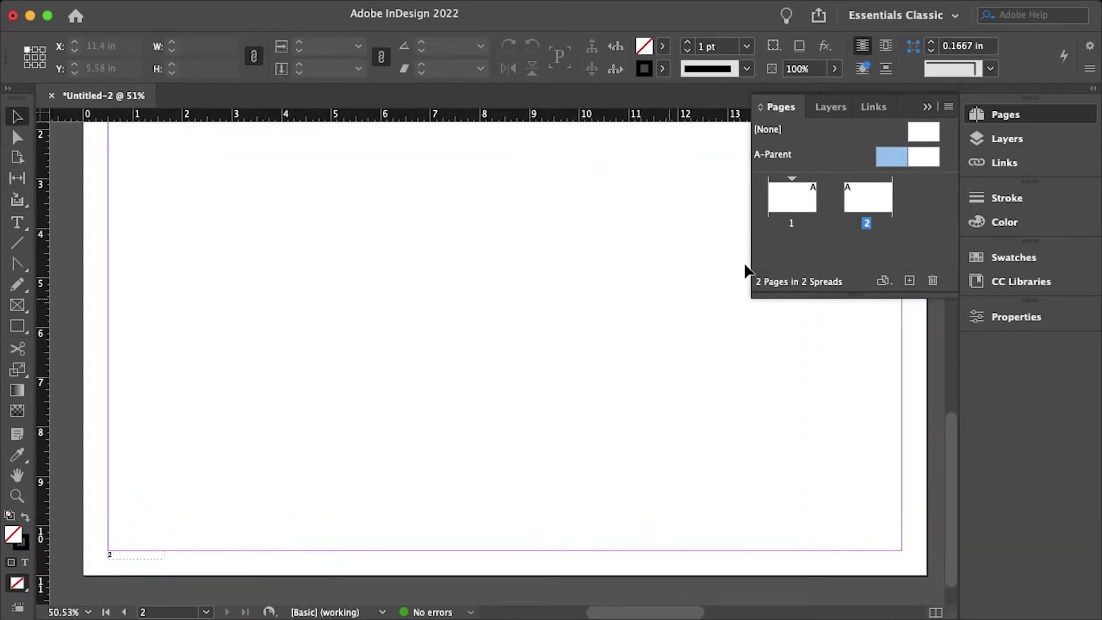
left_click_drag(931, 159, 884, 195)
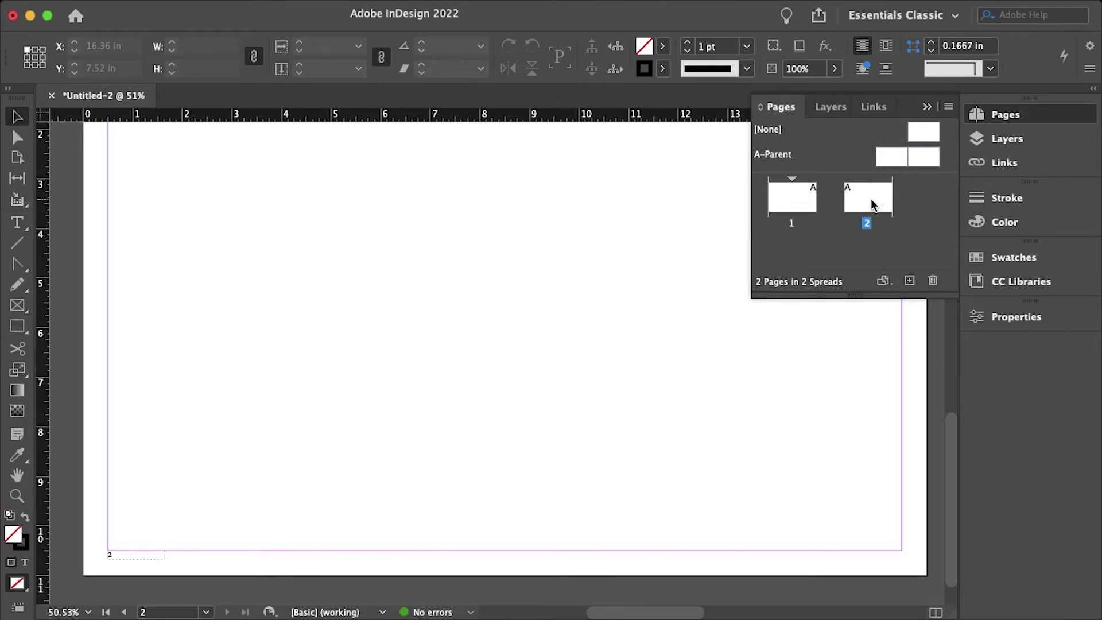
Step: Add a page after page 2, then remove it, leaving 2 pages in 2 spreads
left_click(859, 210)
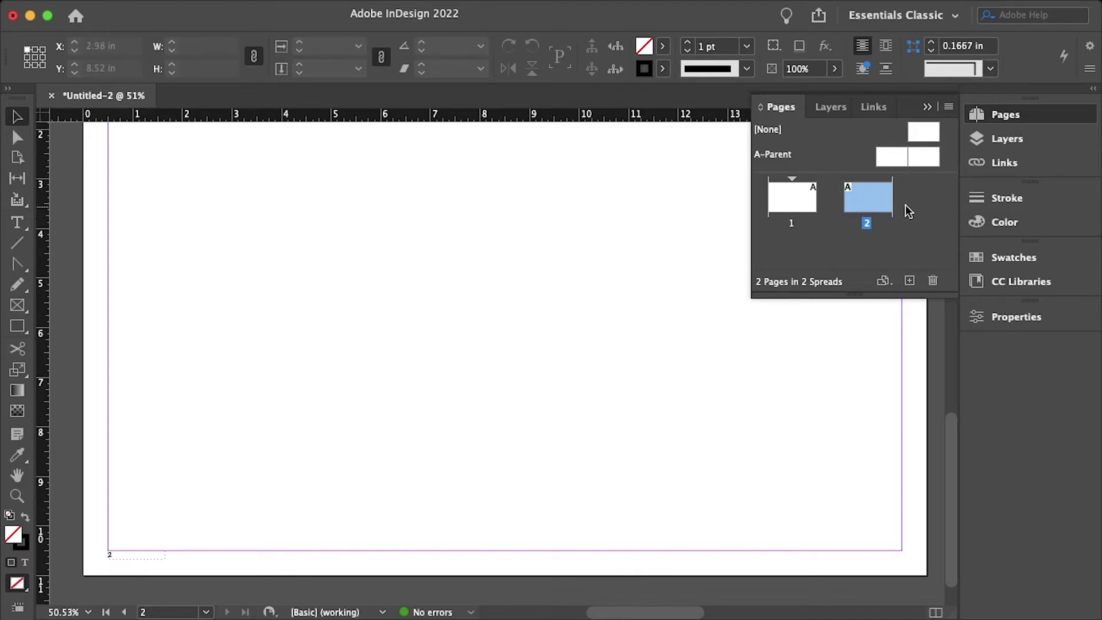
left_click(910, 281)
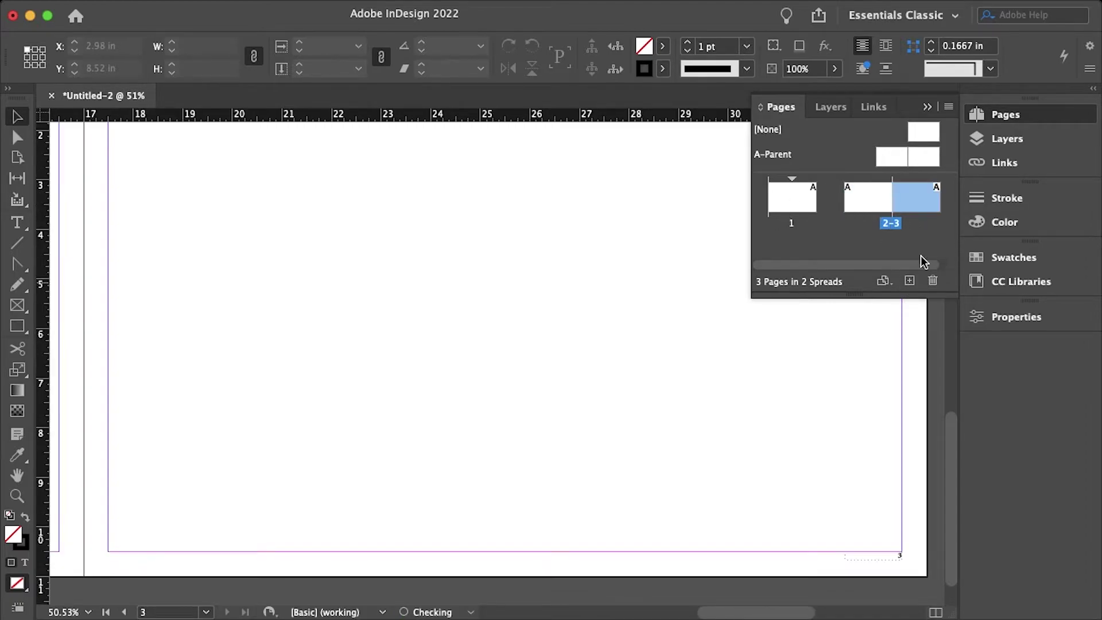
left_click(861, 201)
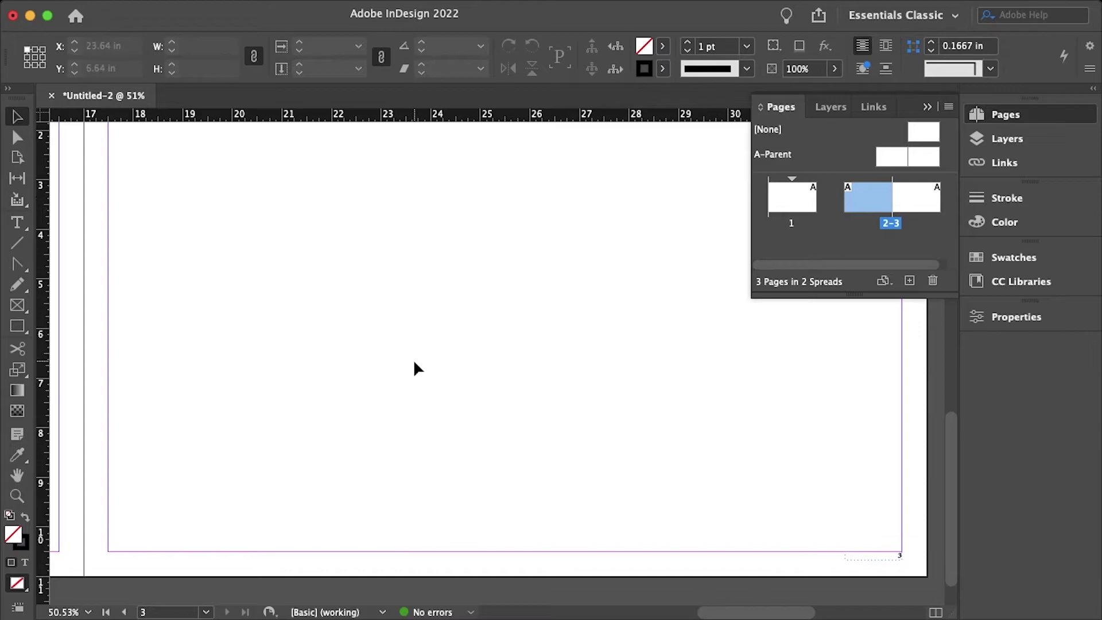
scroll(413, 367, "left", 3)
scroll(414, 367, "right", 4)
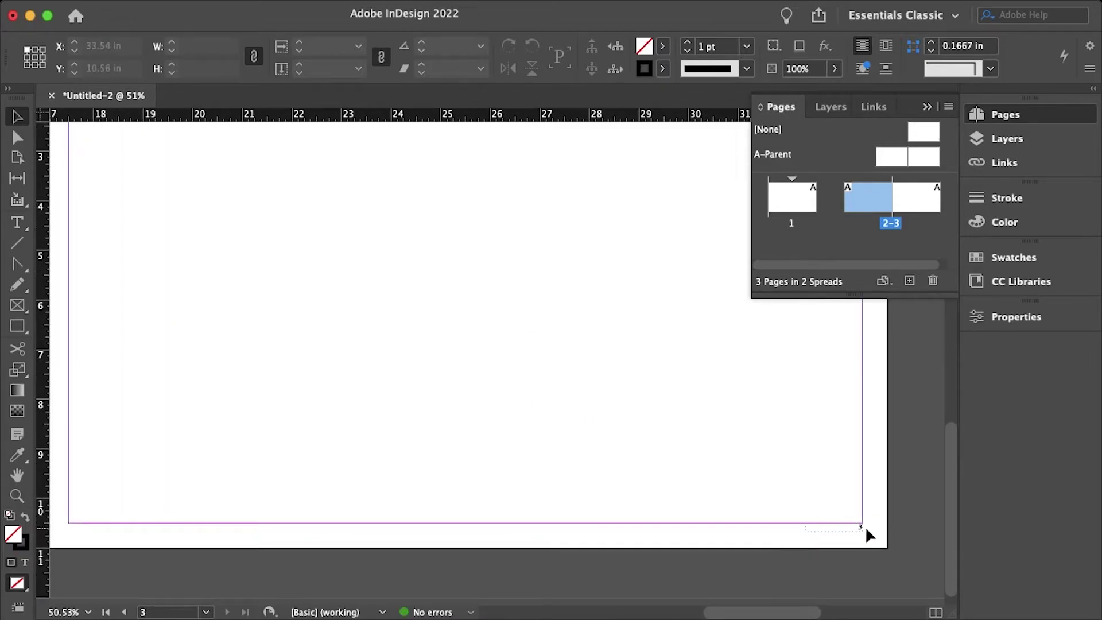
left_click(936, 157)
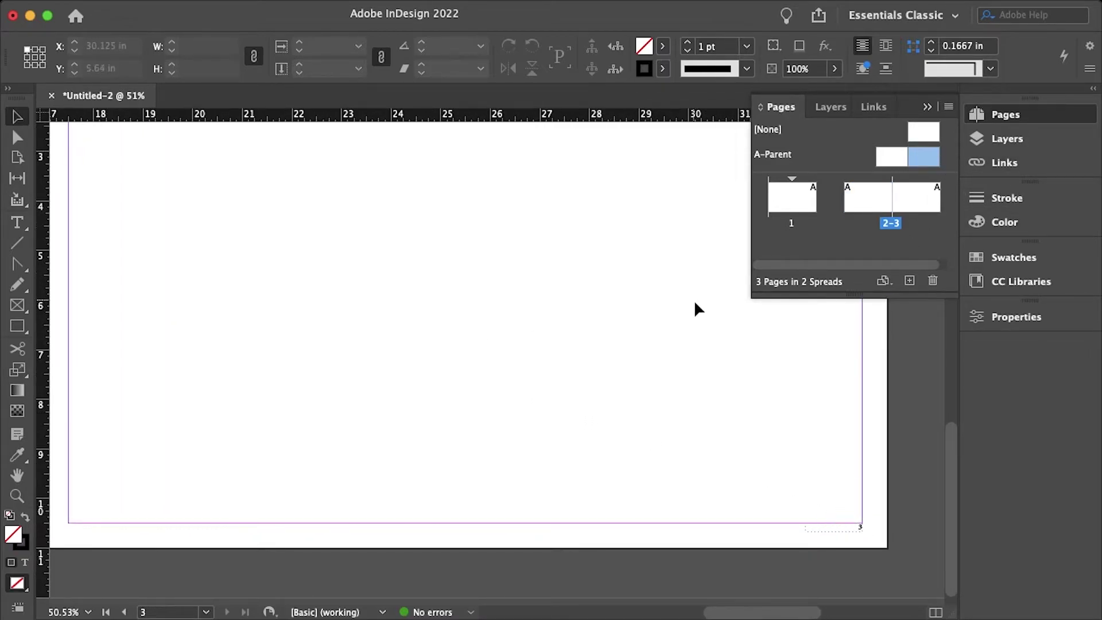
scroll(694, 303, "down", 4)
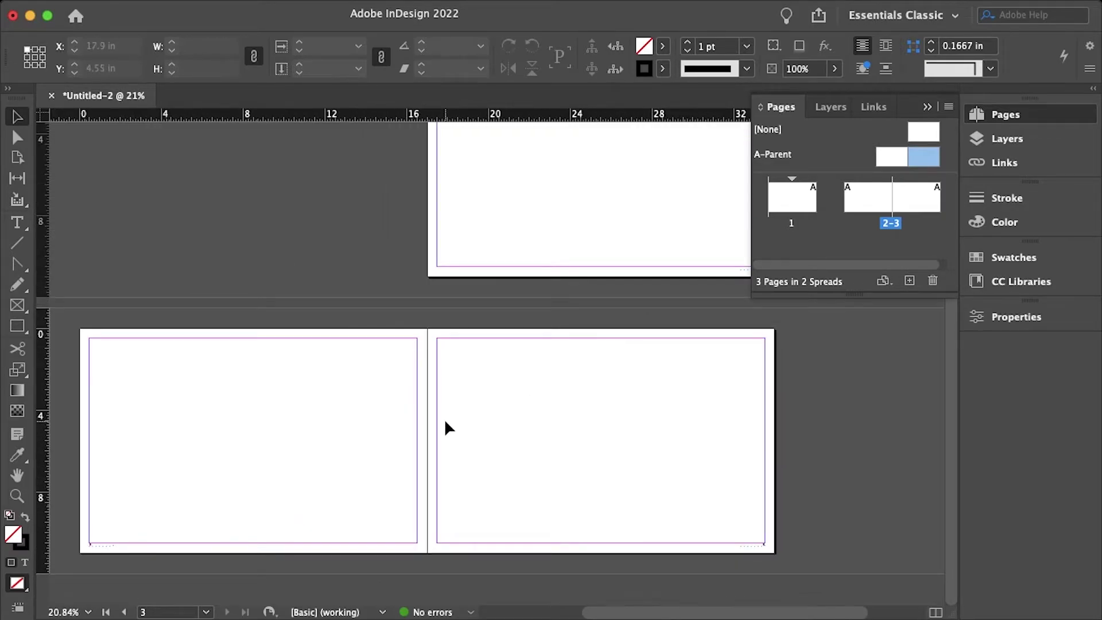
key("super+z")
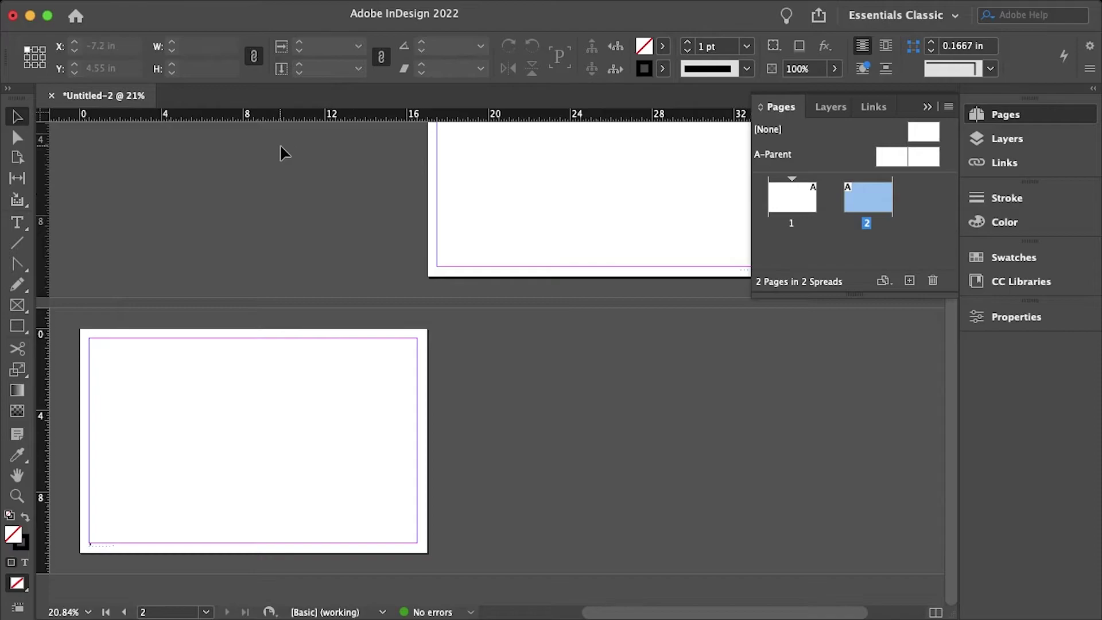
Step: With the Page tool, change page 2's width to 8.5 in, making it Letter size
left_click(17, 157)
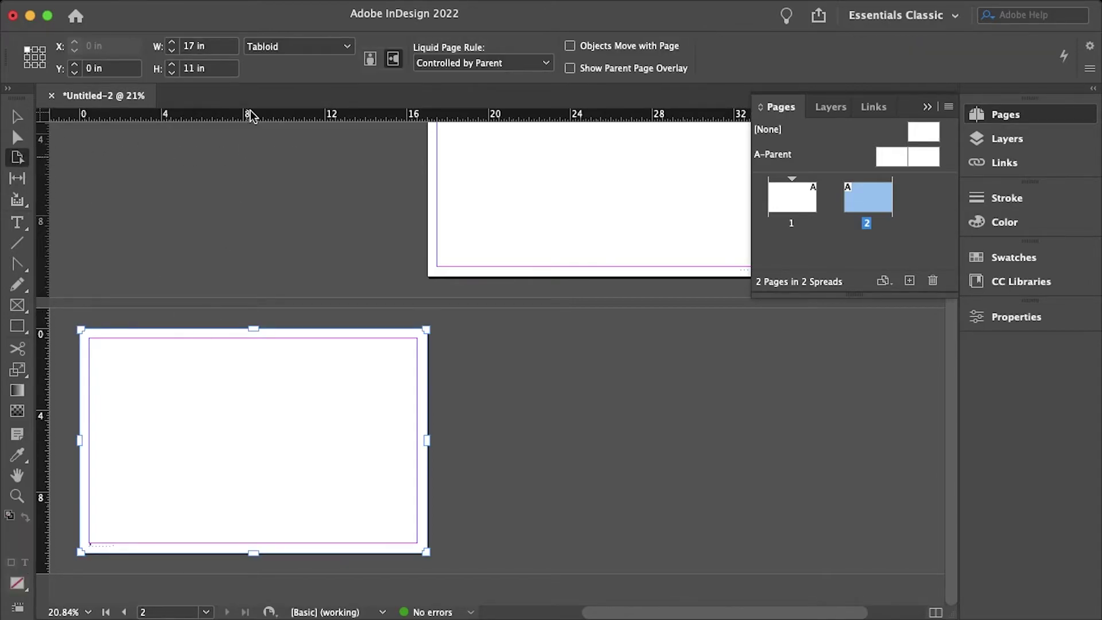
left_click(198, 49)
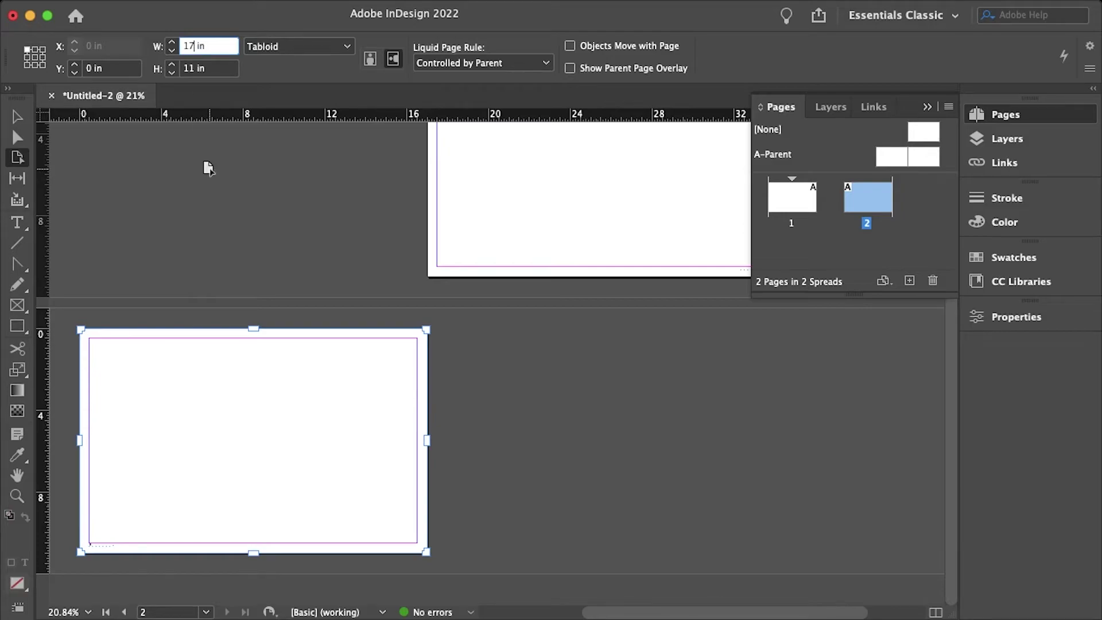
key("BackSpace")
key("BackSpace")
key("Return")
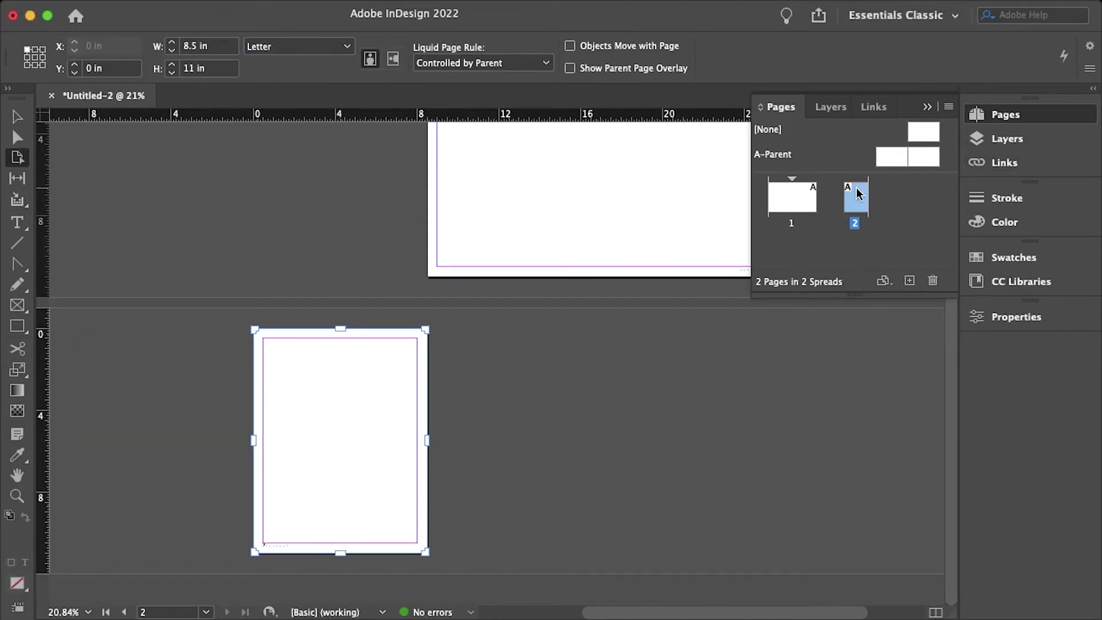
Step: Duplicate page 2's spread to create page 3
right_click(860, 202)
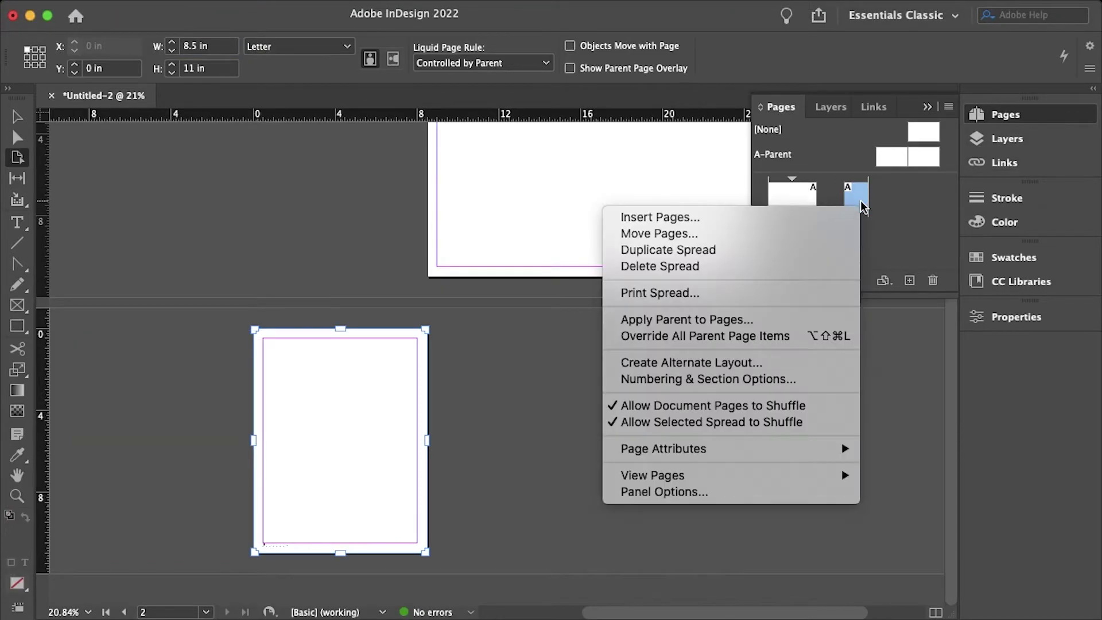
left_click(734, 252)
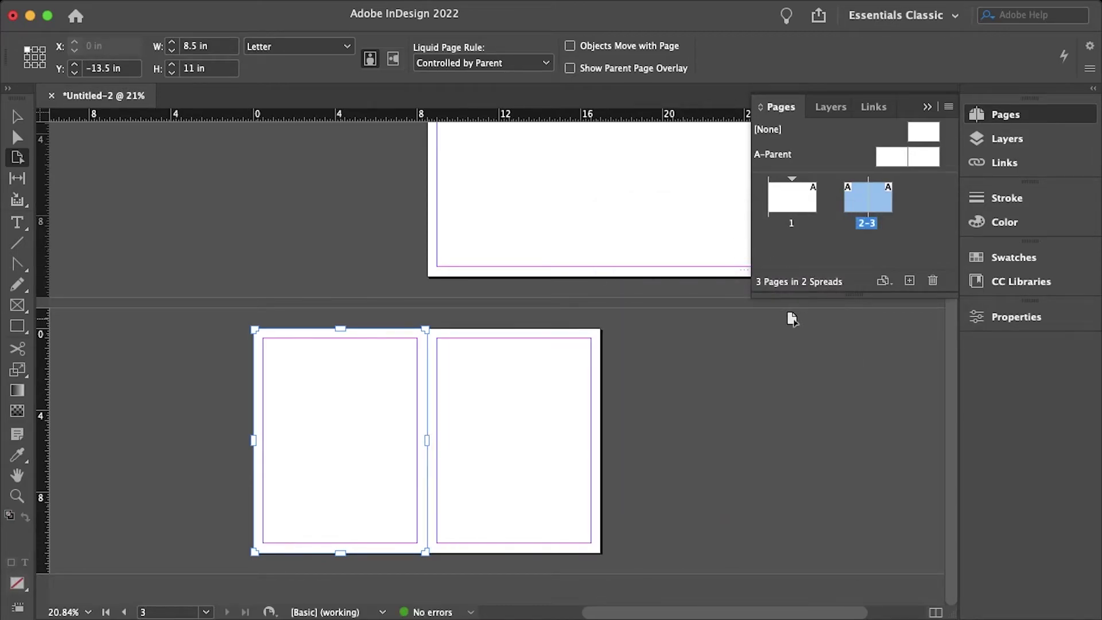
left_click(848, 163)
Step: Create a new B-Parent with prefix B and 8.5 × 11 in pages
right_click(845, 158)
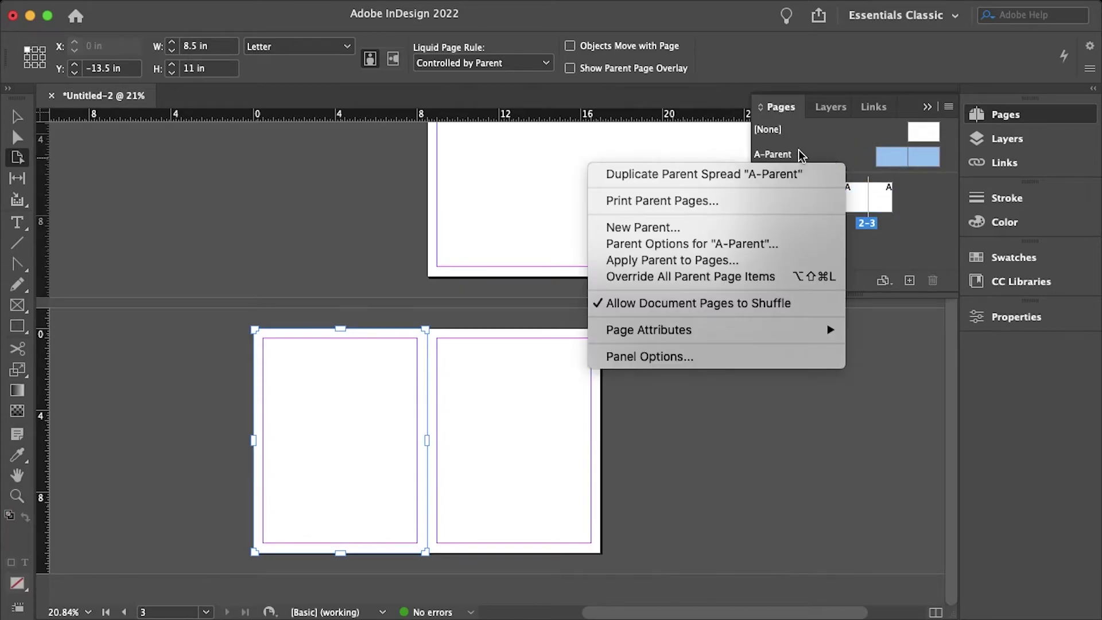
left_click(691, 227)
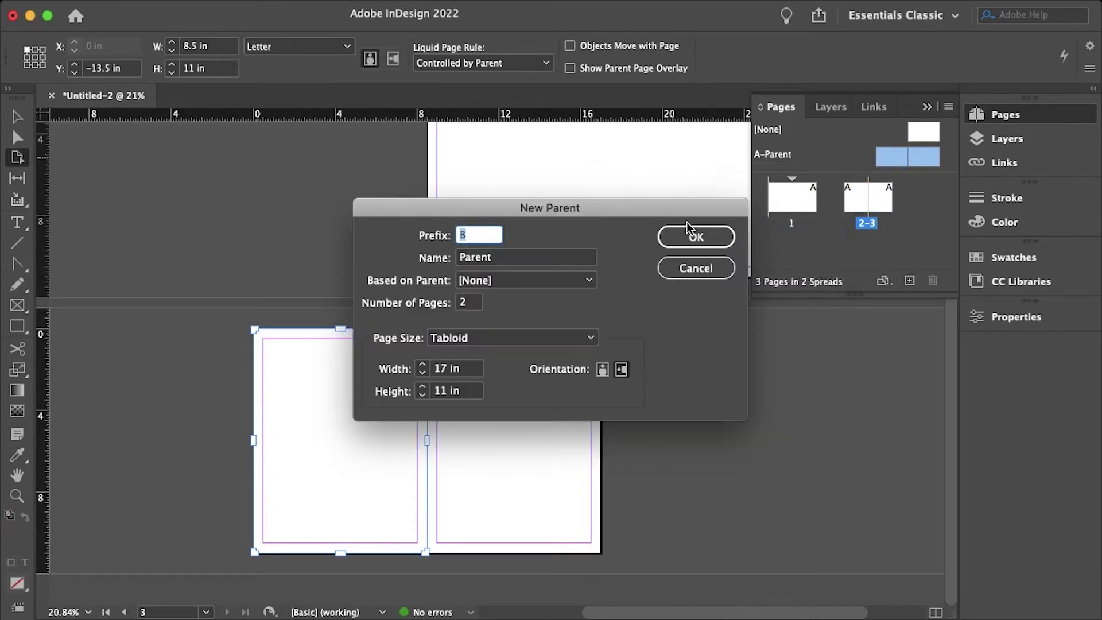
left_click(447, 368)
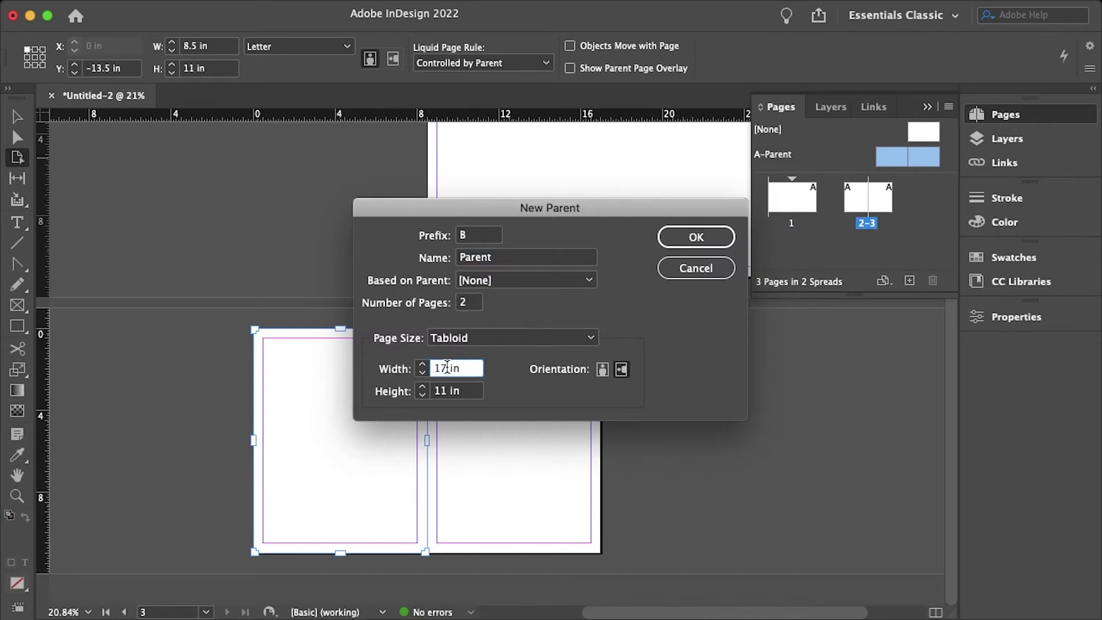
key("BackSpace")
key("BackSpace")
left_click(708, 236)
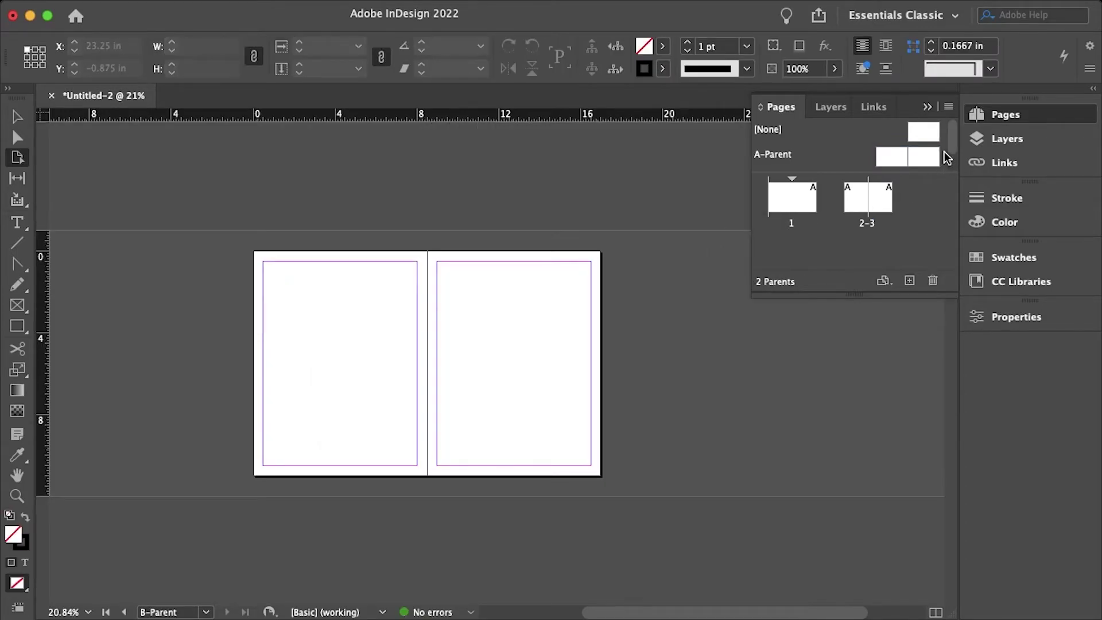
scroll(950, 161, "down", 1)
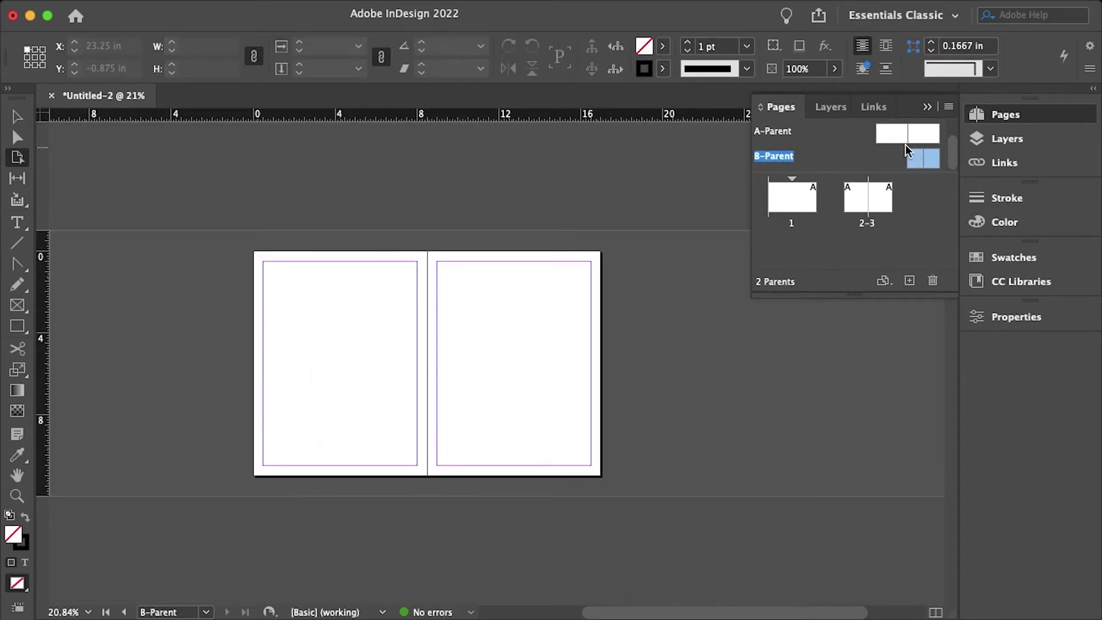
Step: Select and copy the page-number frame from A-Parent's left page
double_click(890, 133)
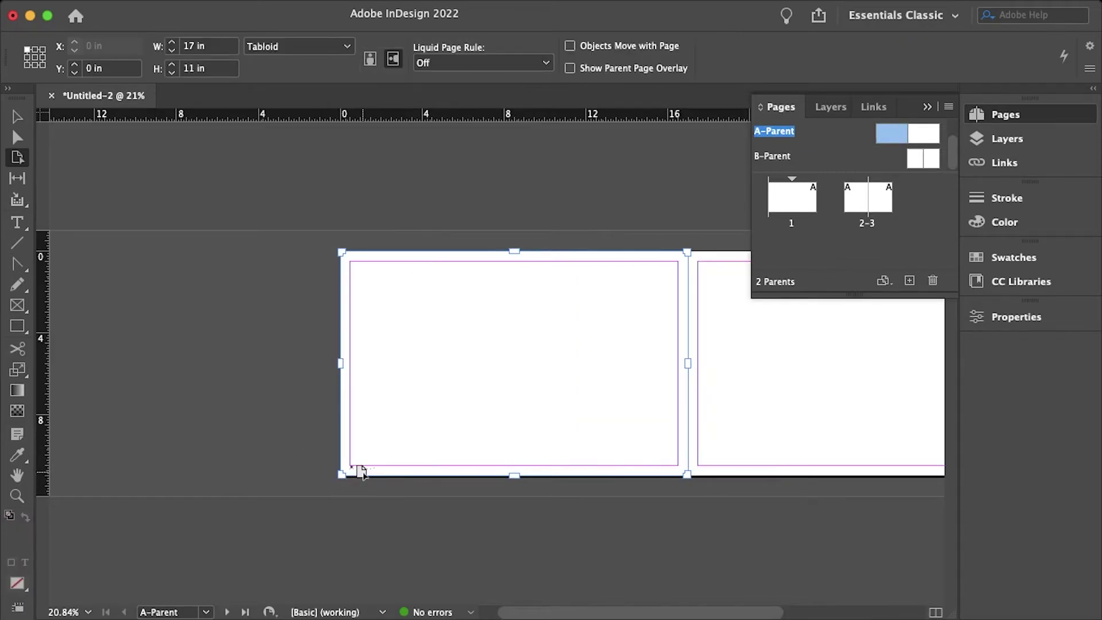
left_click(17, 117)
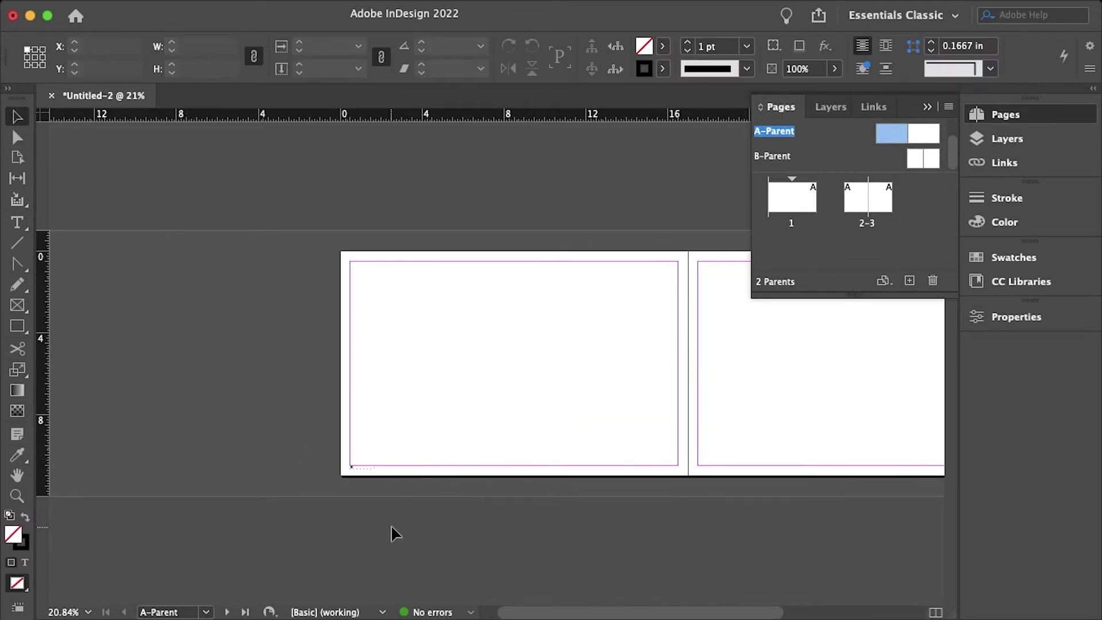
key("super+0")
left_click_drag(256, 552, 258, 549)
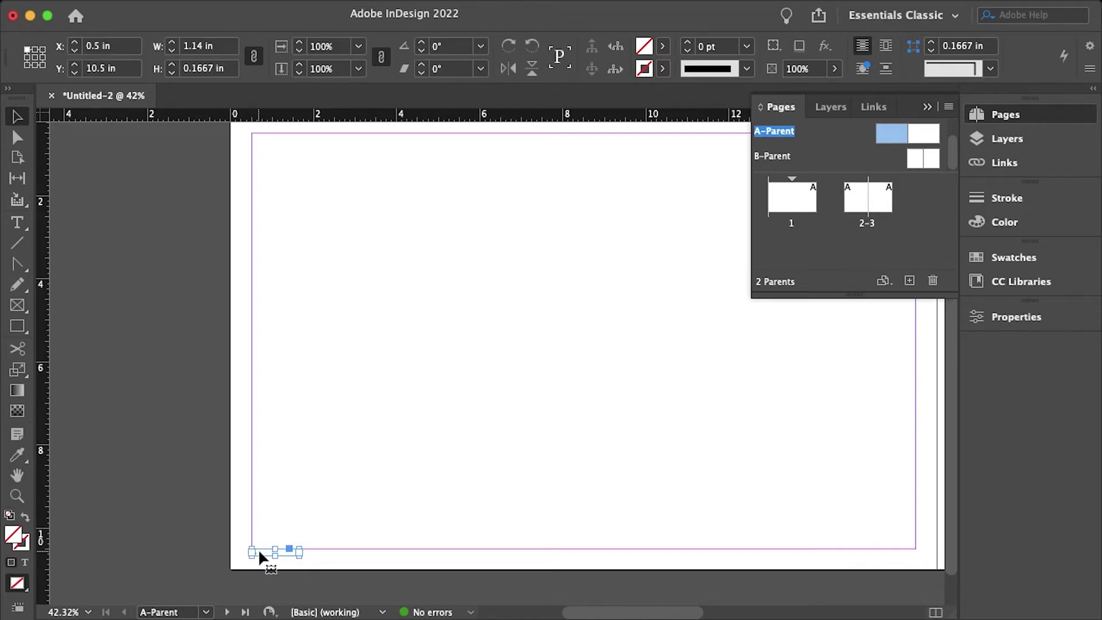
Step: Paste the frame onto B-Parent's left page at 0.5 in, 10.5 in, then copy it to the right page's bottom-right
double_click(918, 158)
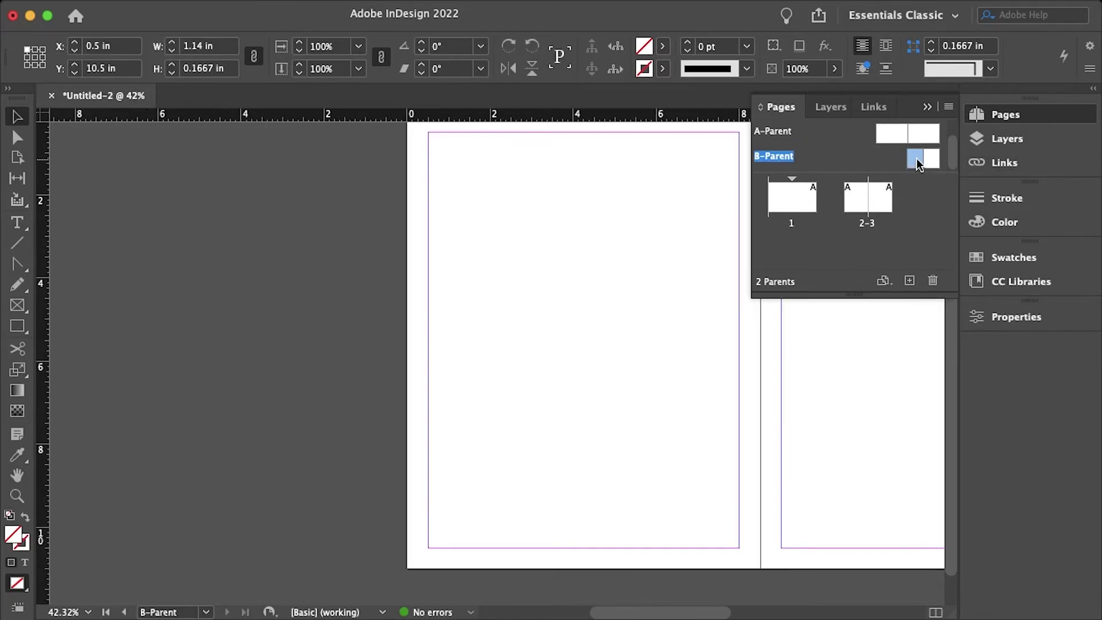
key("super+v")
scroll(493, 412, "up", 3)
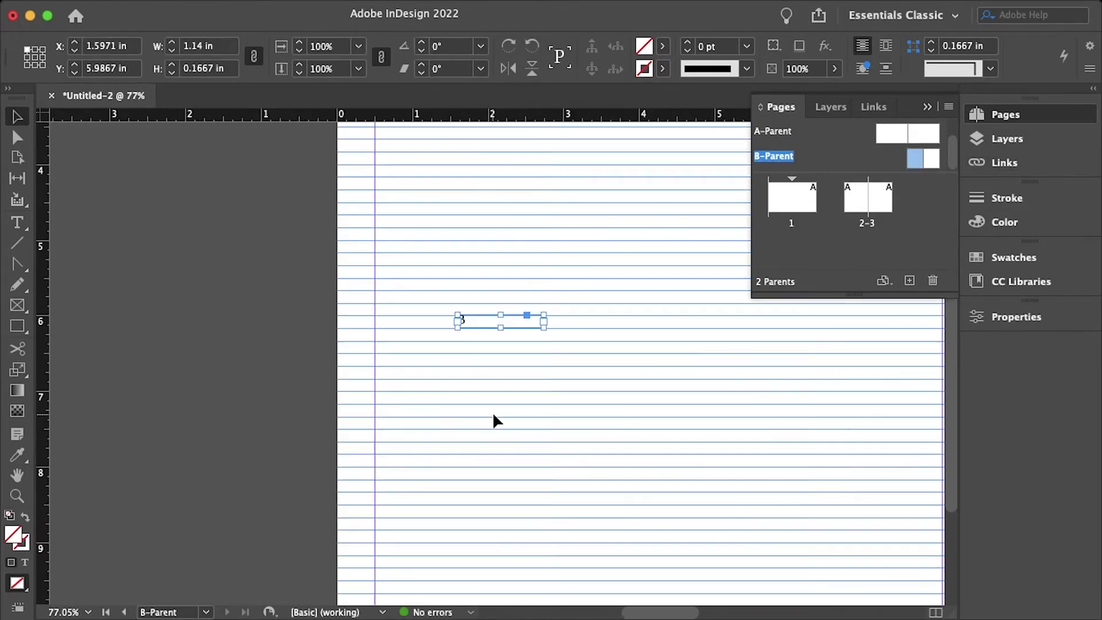
scroll(493, 411, "down", 3)
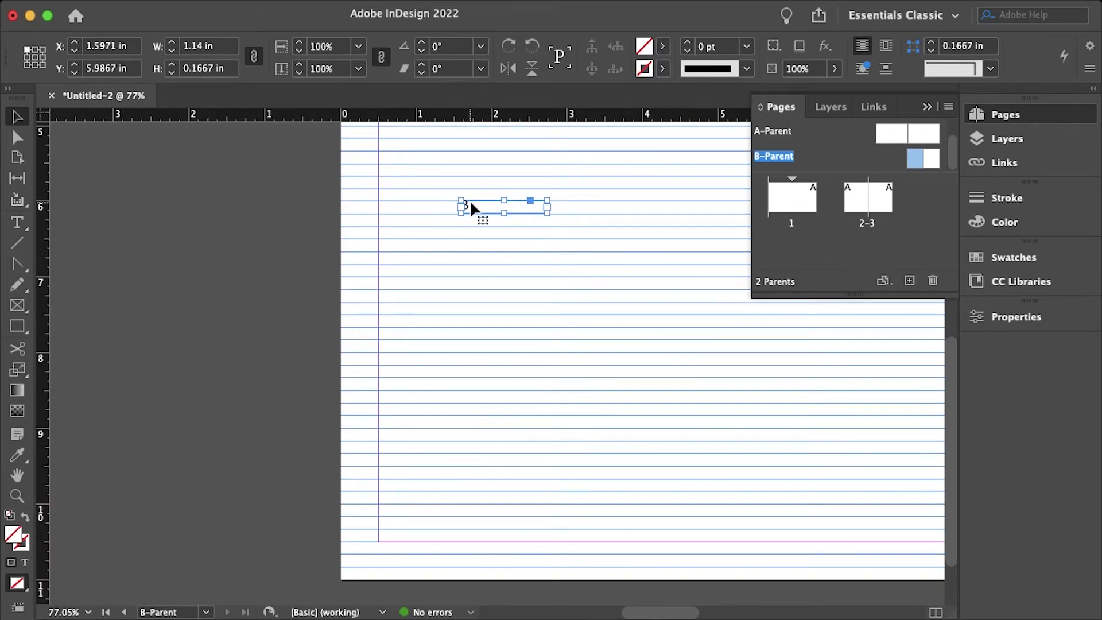
left_click_drag(470, 207, 391, 552)
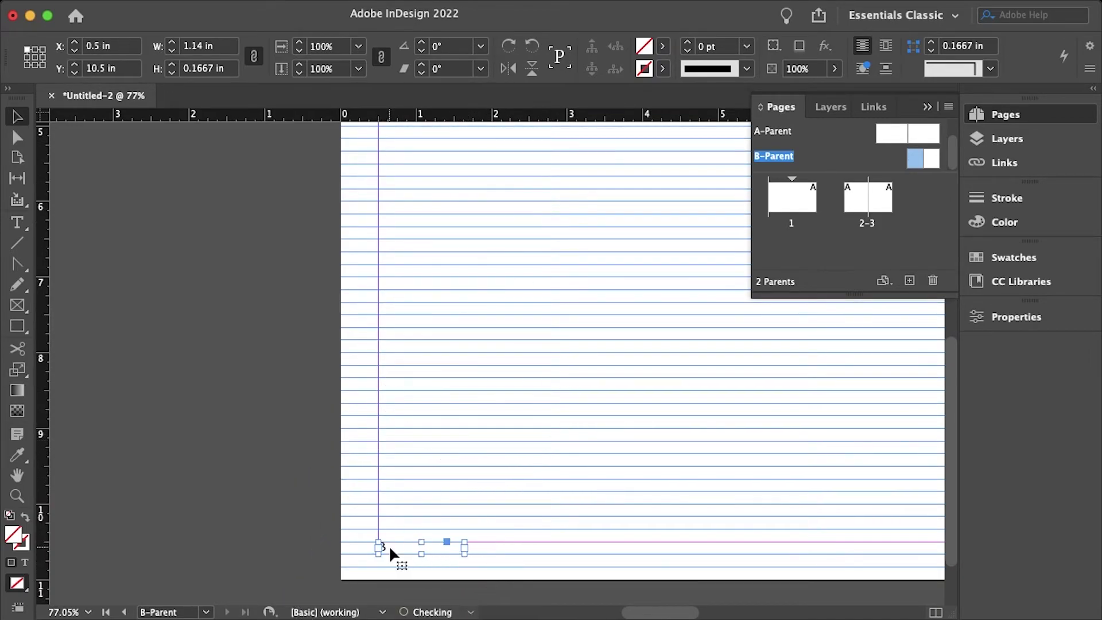
key("super+alt+0")
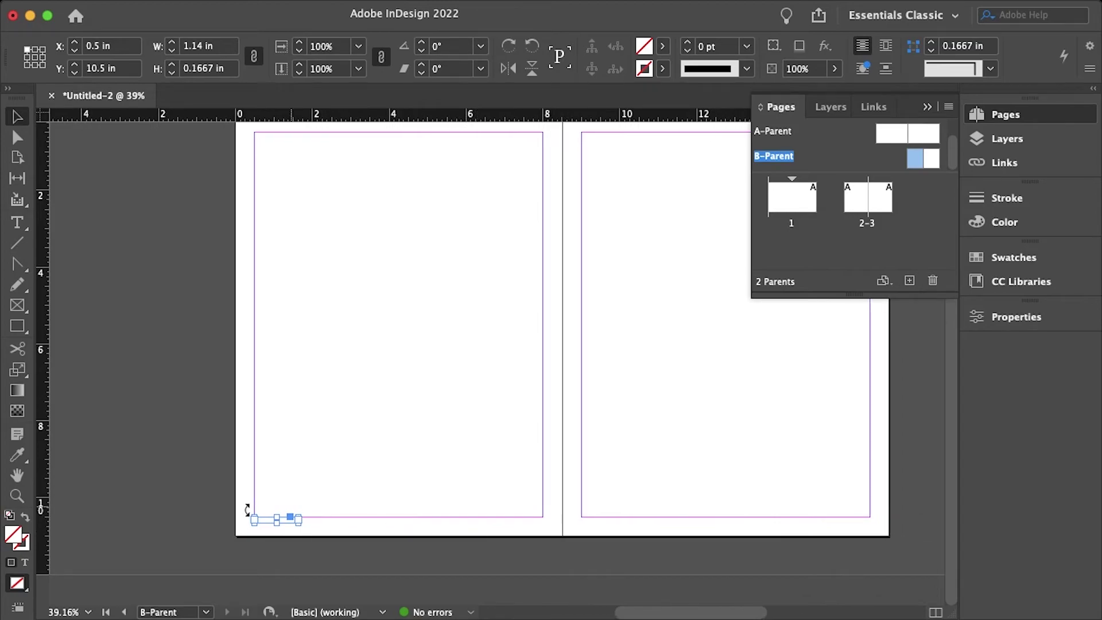
left_click_drag(271, 525, 845, 525)
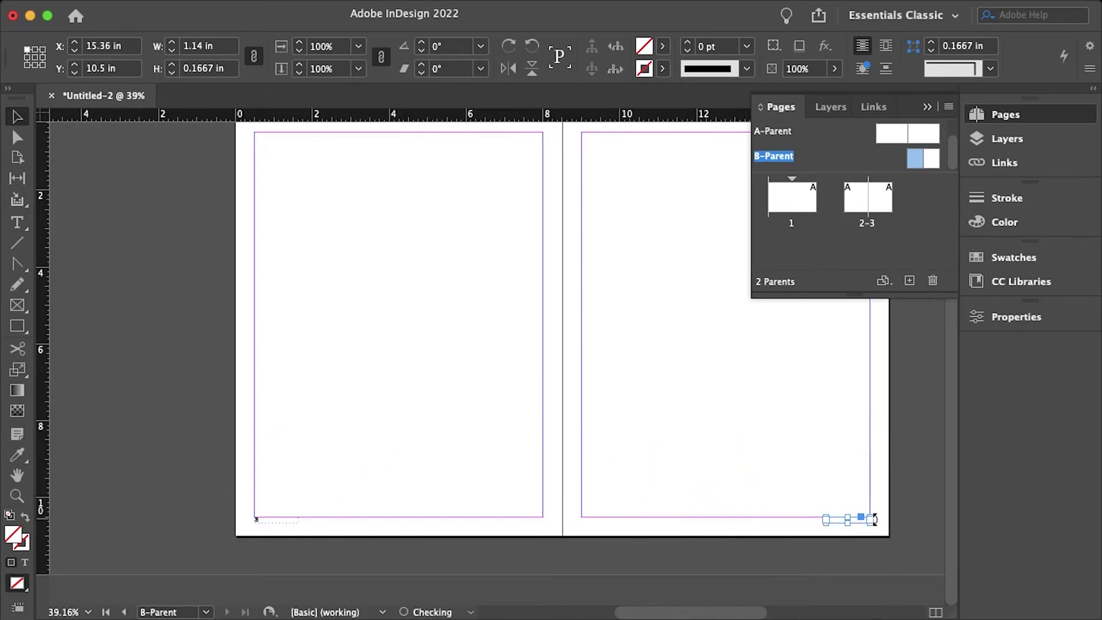
Step: Right-align the B-Parent right page's page-number marker via Properties > Paragraph
scroll(887, 517, "up", 5)
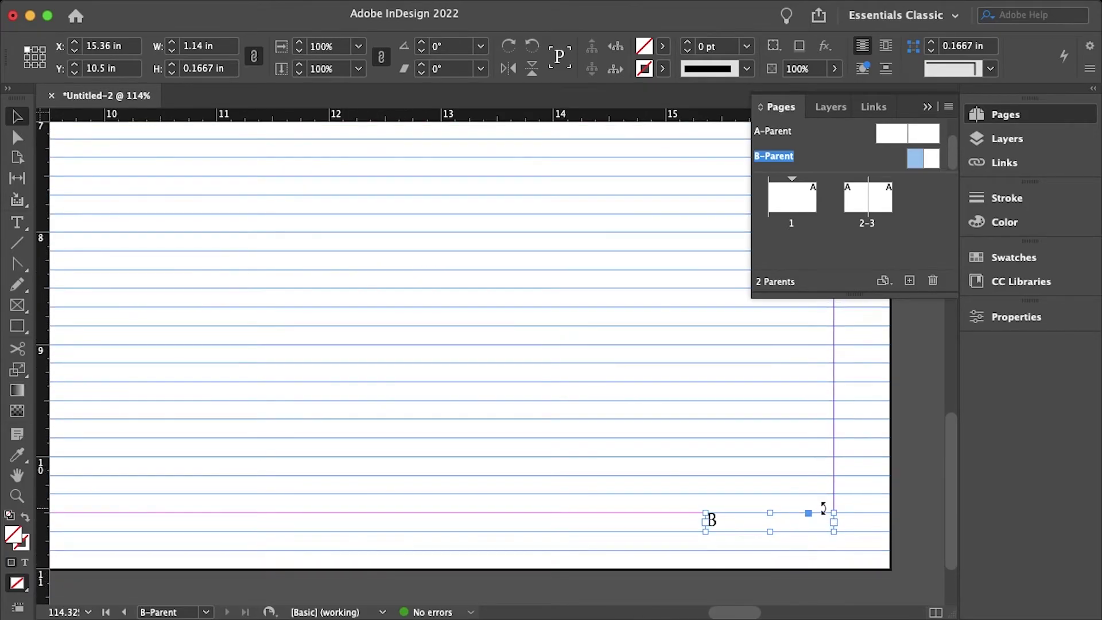
left_click(1023, 323)
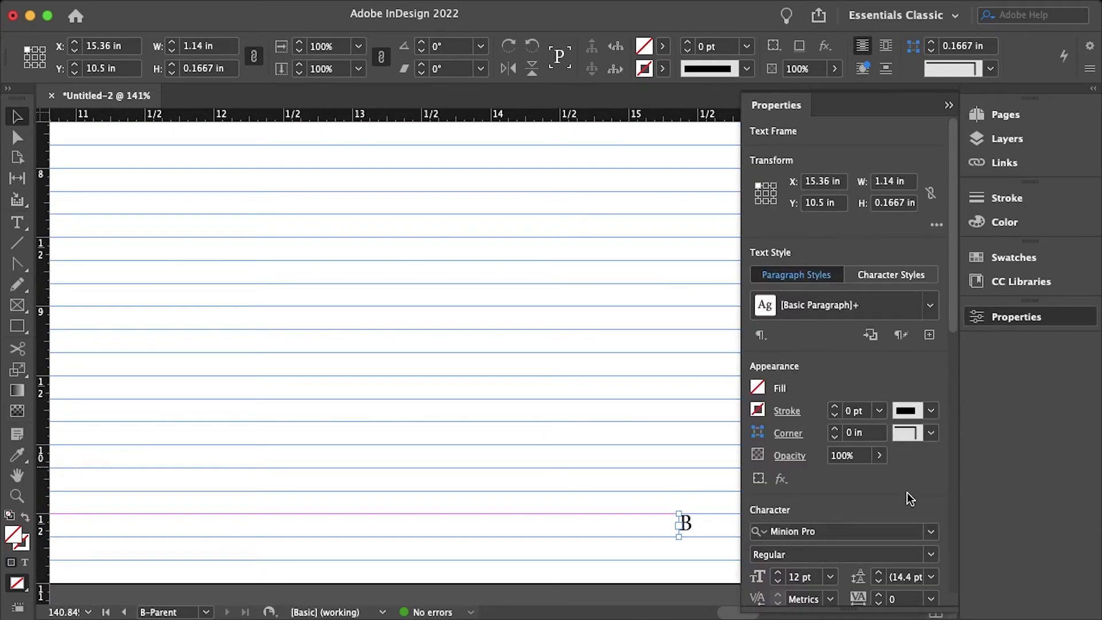
scroll(907, 492, "down", 10)
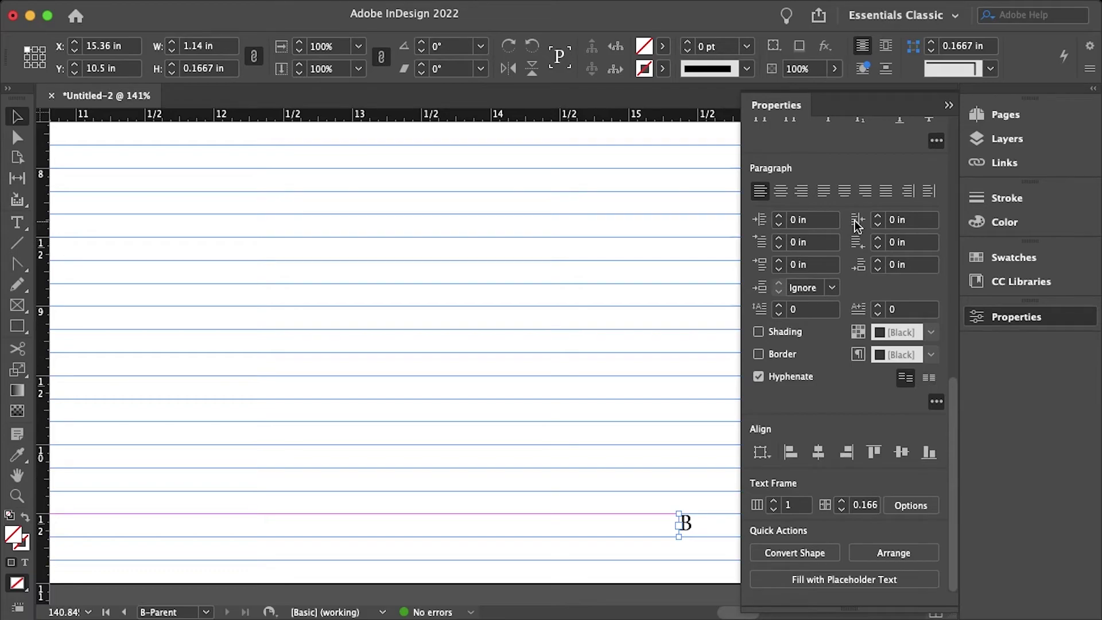
left_click(802, 191)
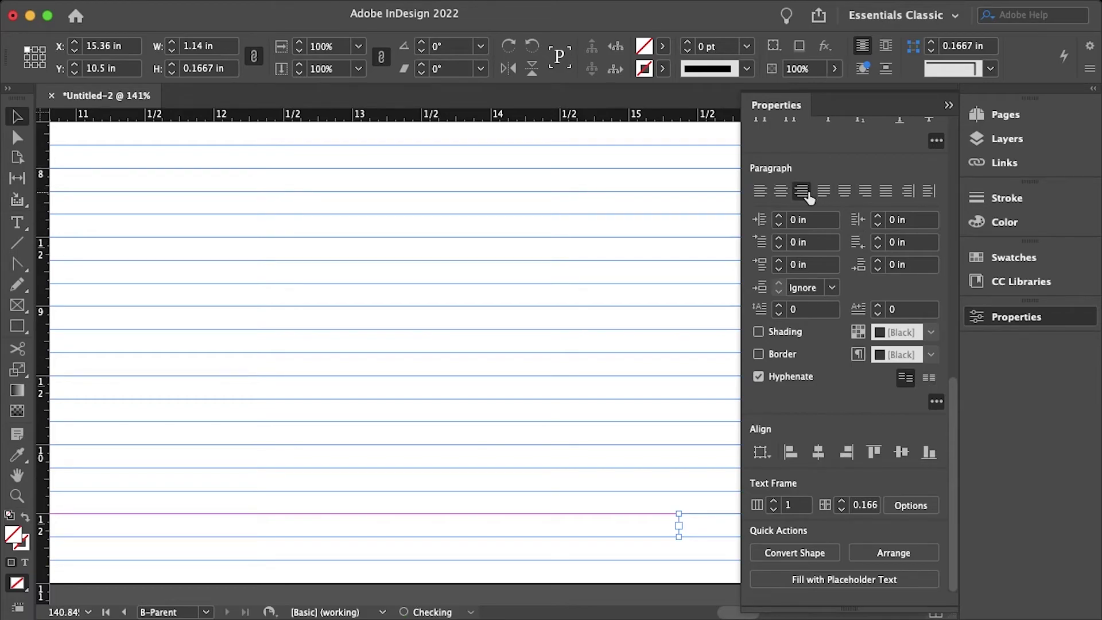
left_click(947, 106)
scroll(673, 519, "down", 4)
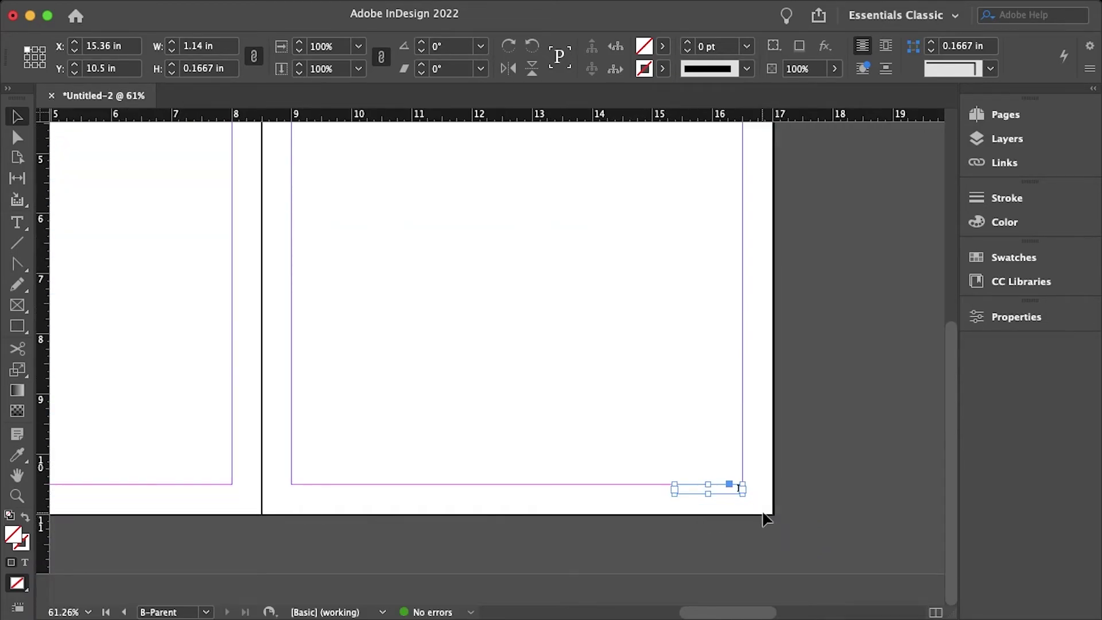
scroll(764, 517, "up", 3)
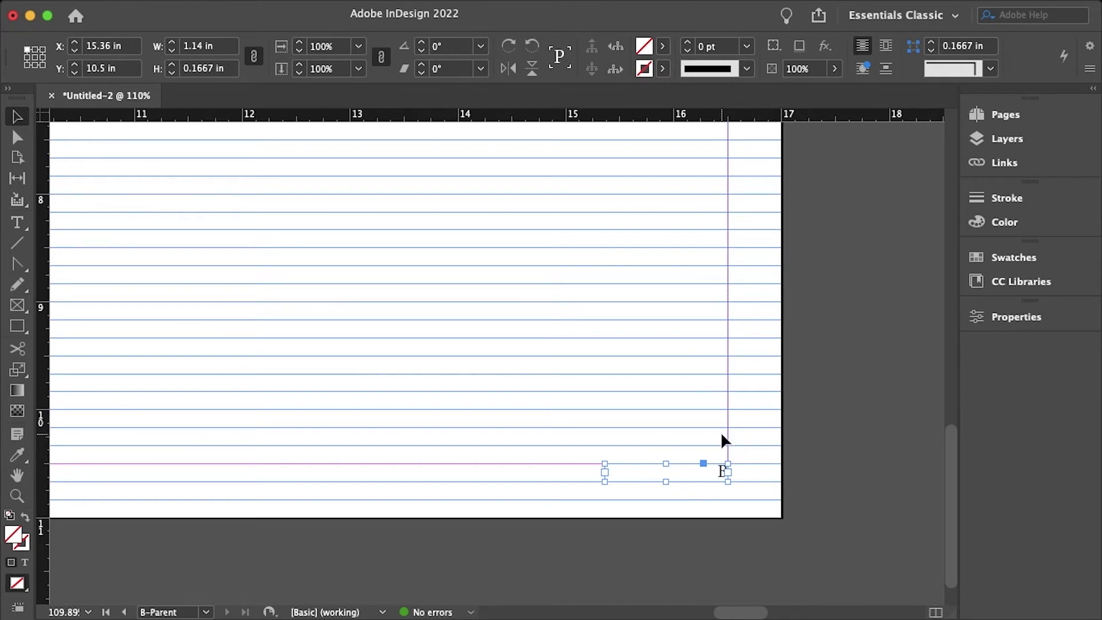
left_click(1009, 115)
Step: Apply B-Parent's left page to page 2, using the parent page size
left_click(882, 202)
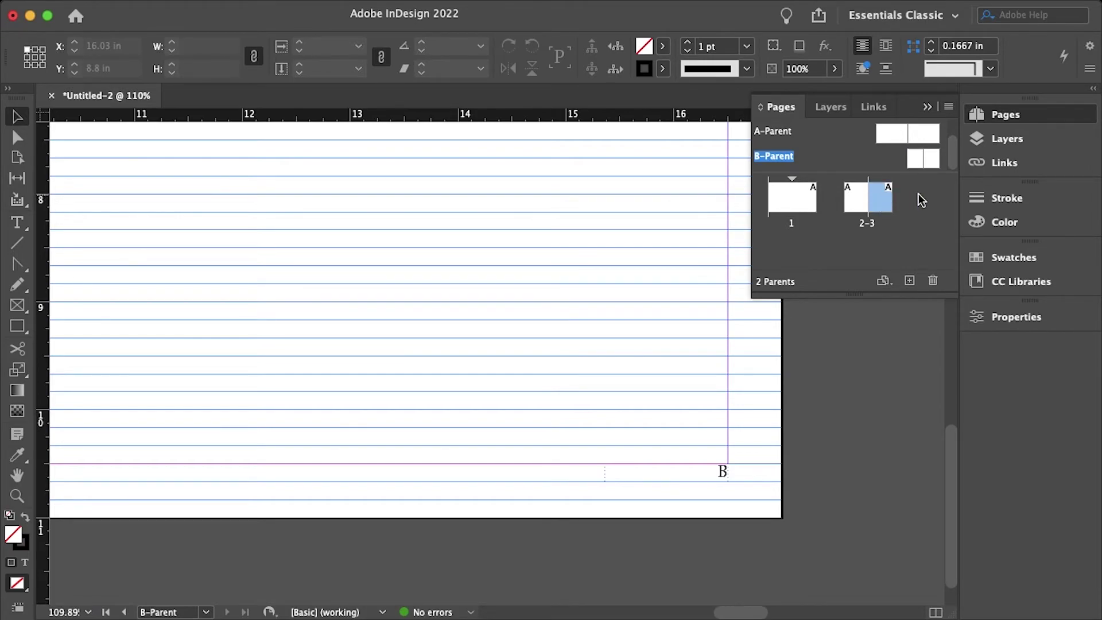
double_click(858, 199)
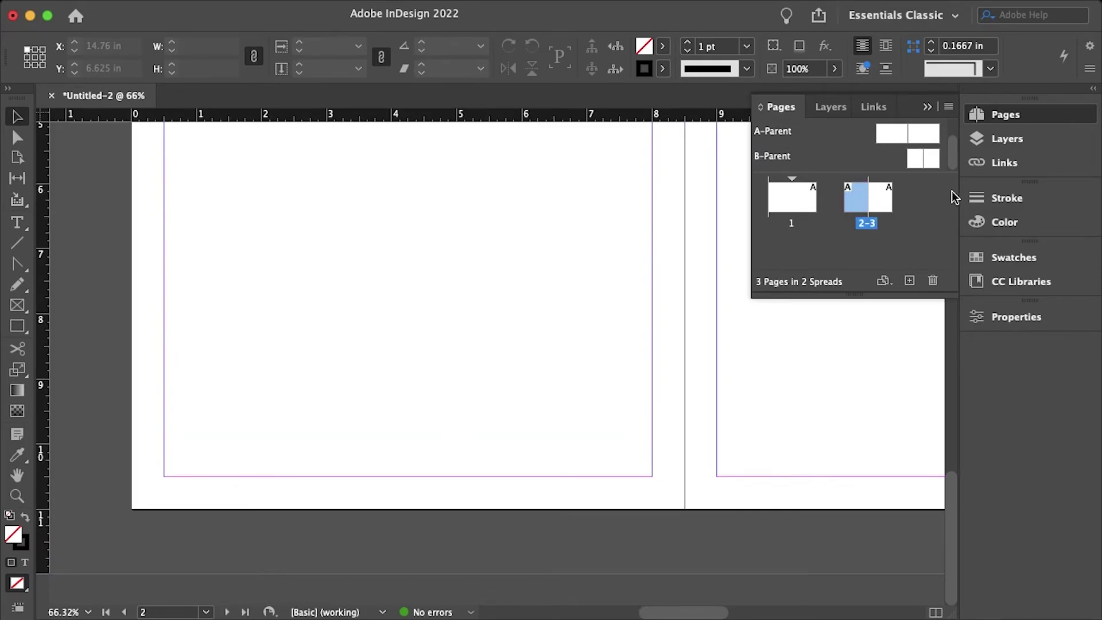
left_click_drag(912, 160, 859, 202)
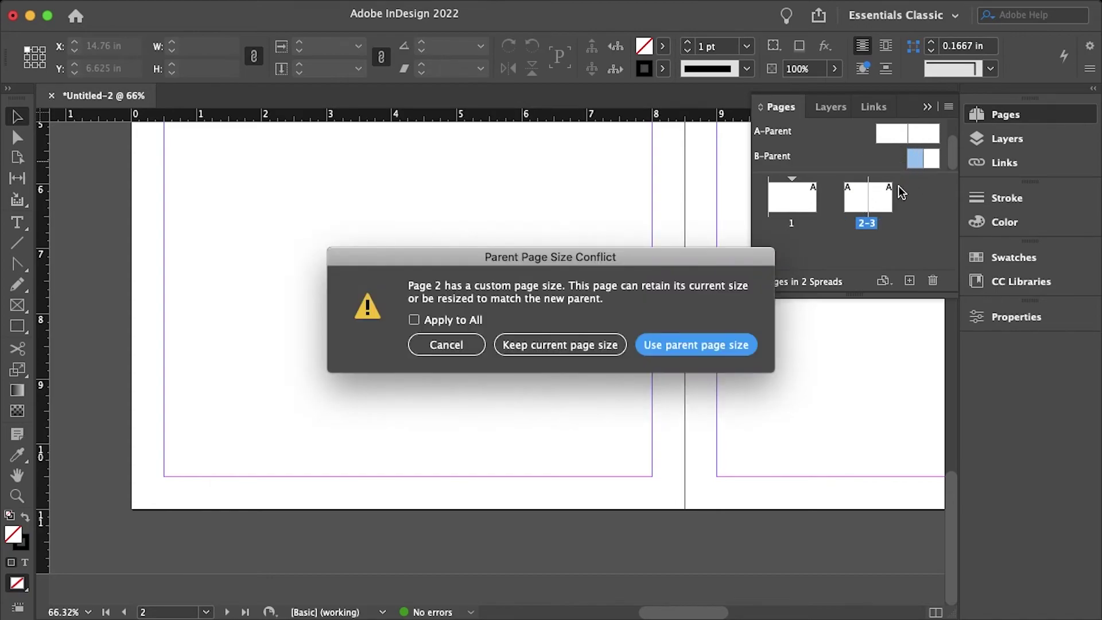
left_click(697, 351)
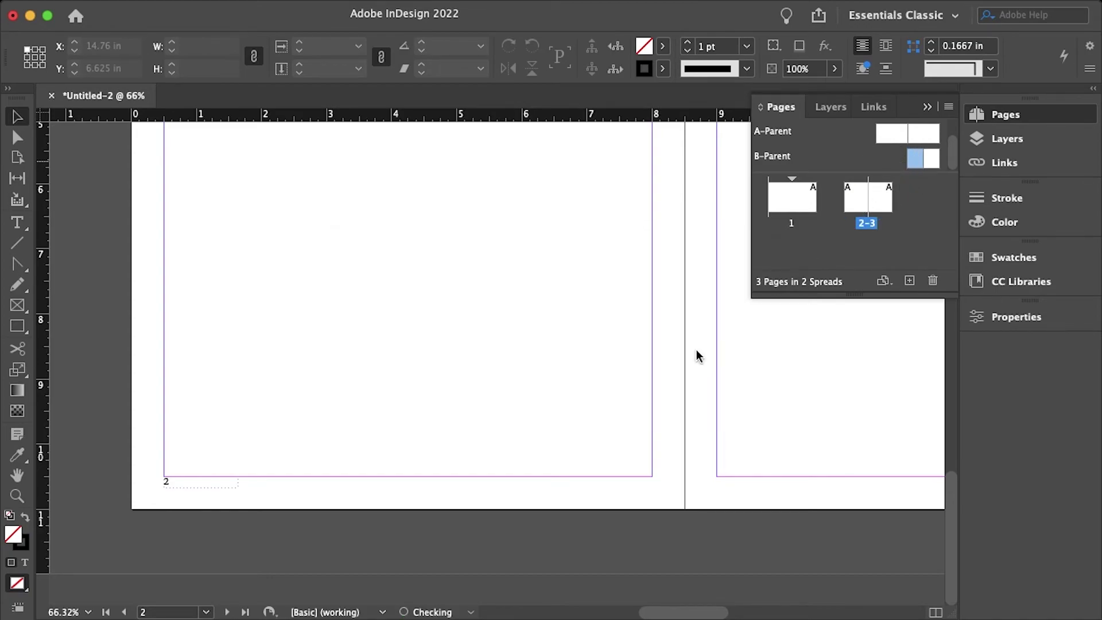
Step: Apply B-Parent's right page to page 3, also resized to the parent page size
left_click_drag(934, 160, 884, 200)
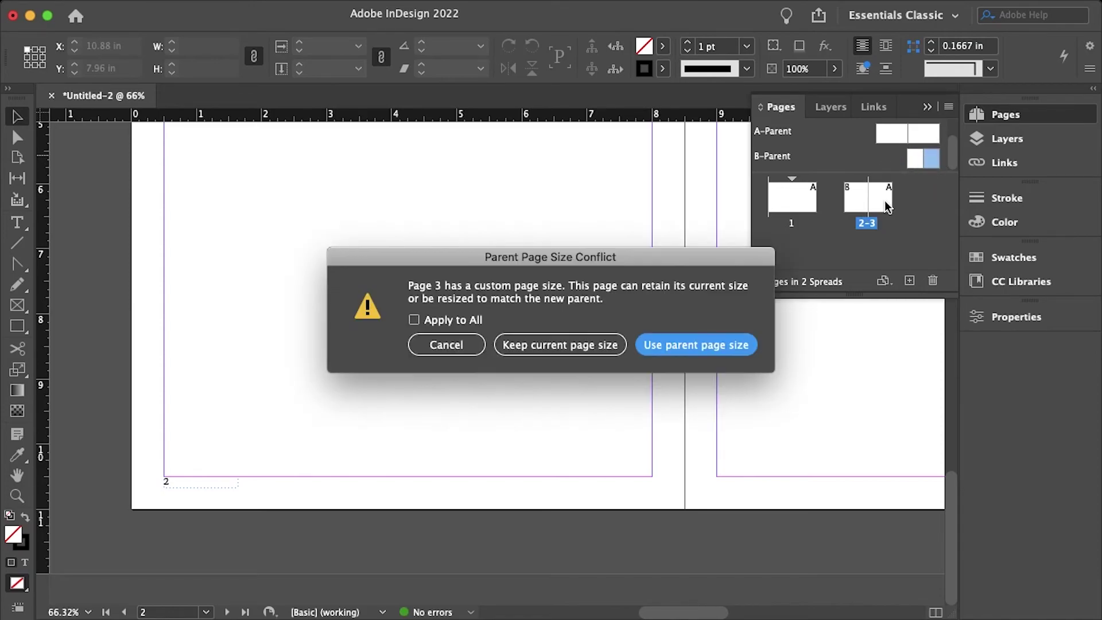
left_click(732, 351)
scroll(468, 303, "right", 5)
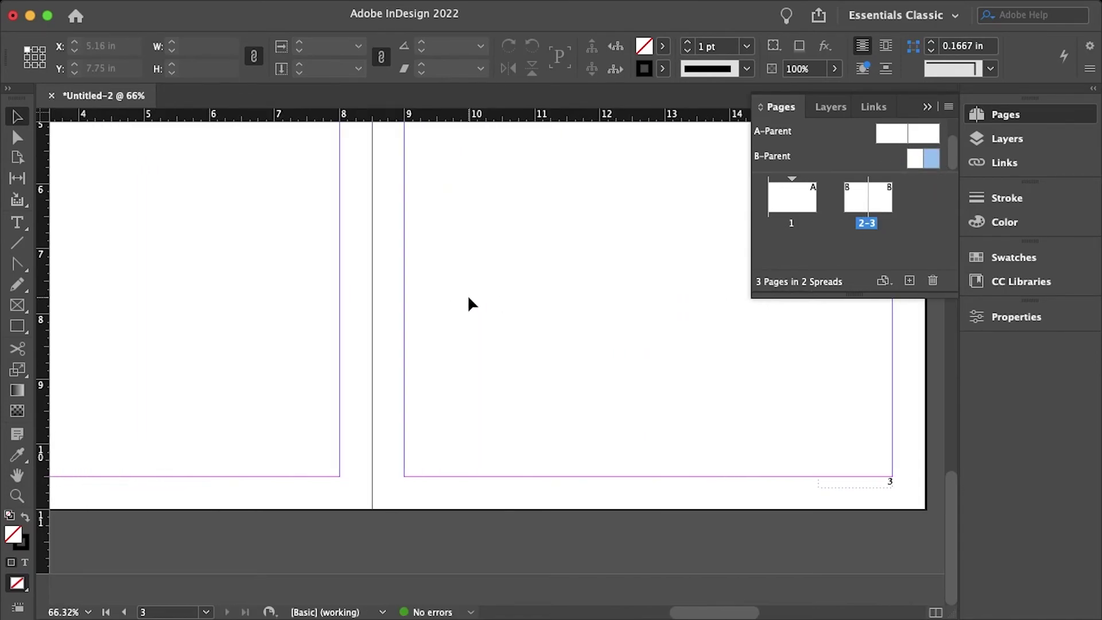
scroll(402, 315, "left", 5)
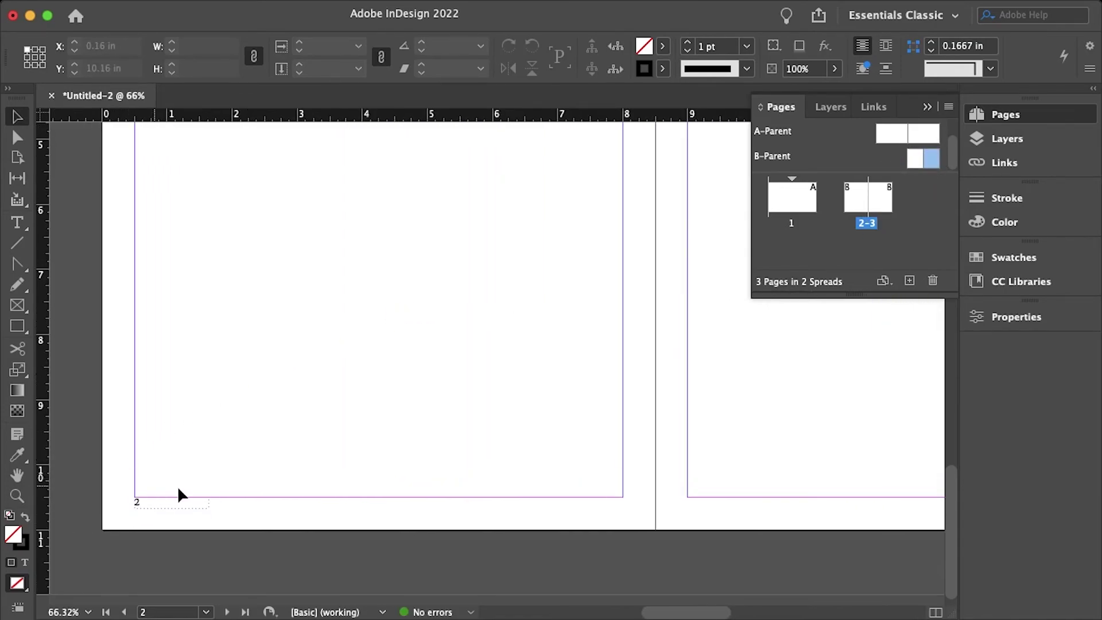
Step: Scroll to bring spread 2–3 fully into view and collapse the Pages panel
scroll(504, 460, "right", 5)
scroll(717, 442, "down", 5)
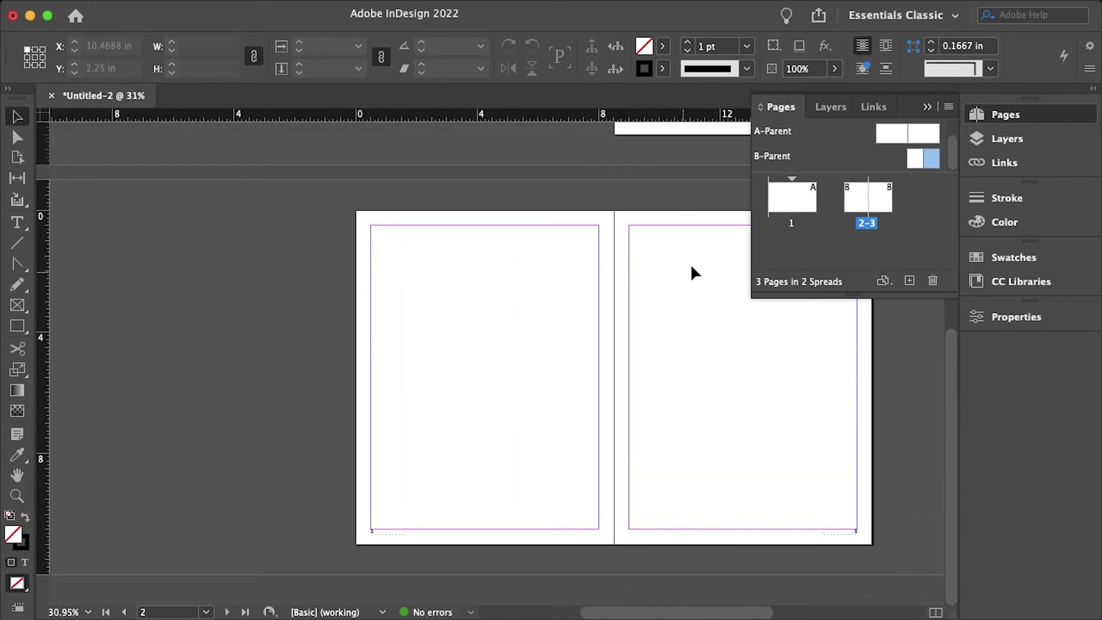
scroll(691, 270, "right", 3)
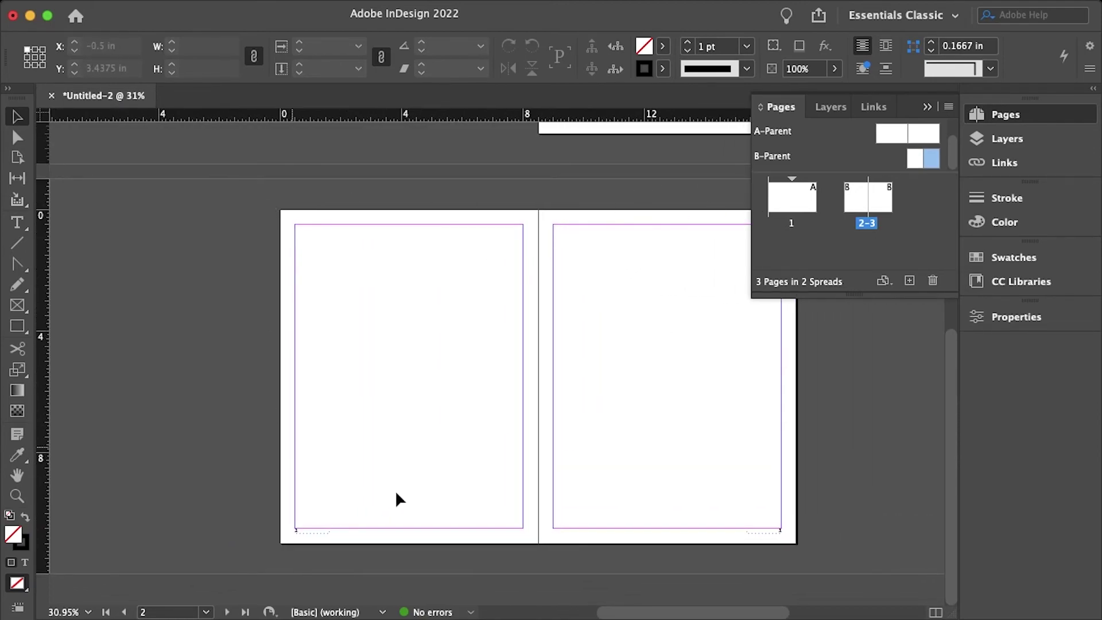
left_click(930, 108)
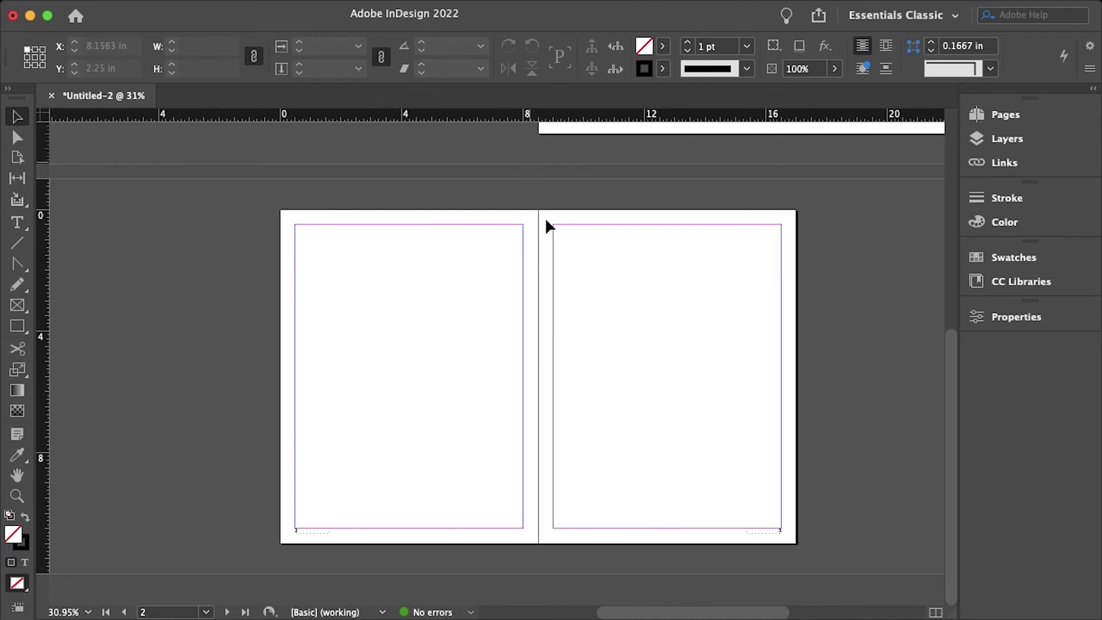
left_click(1042, 110)
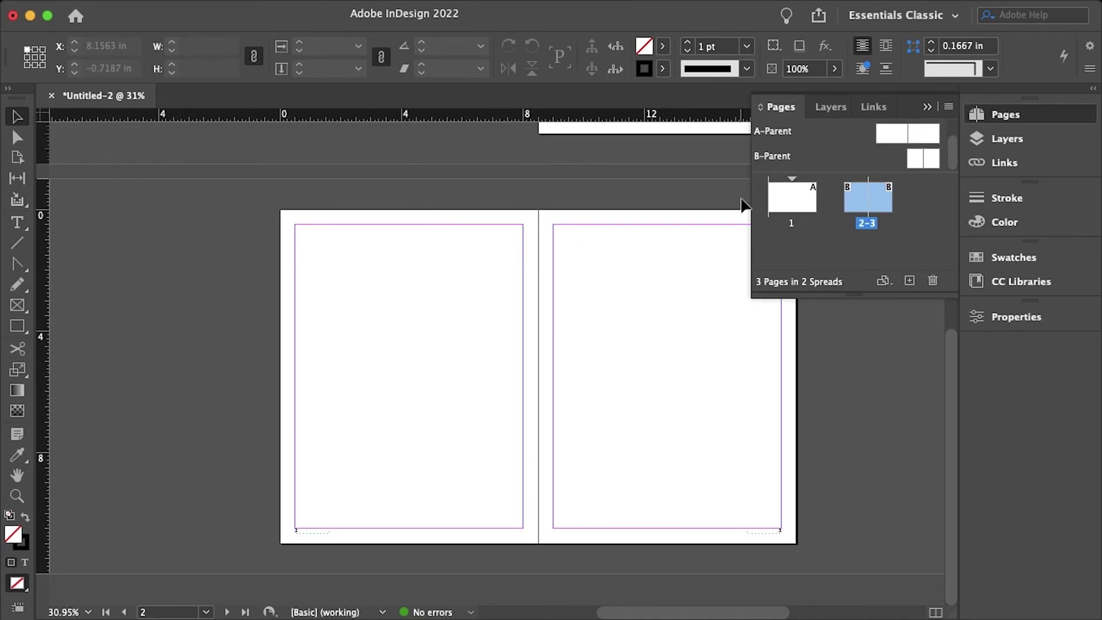
left_click(928, 108)
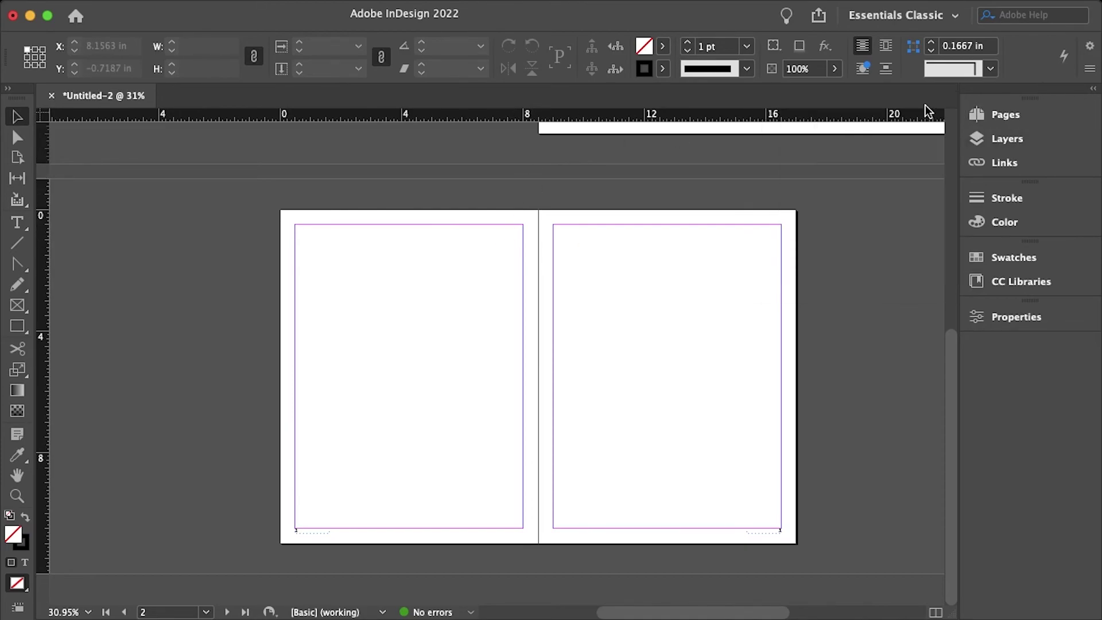